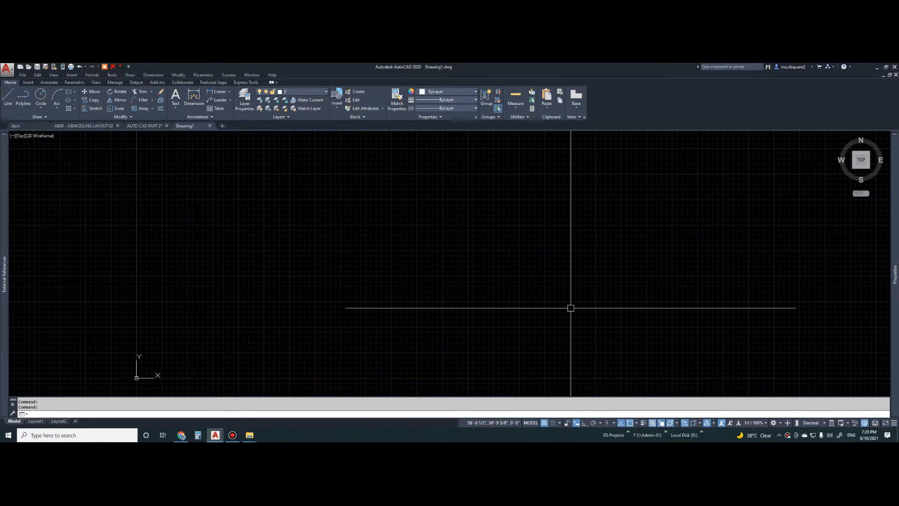
# Draw a vertical construction line near the middle of the drawing area with Ortho on
pyautogui.press('Escape')
pyautogui.press('Escape')
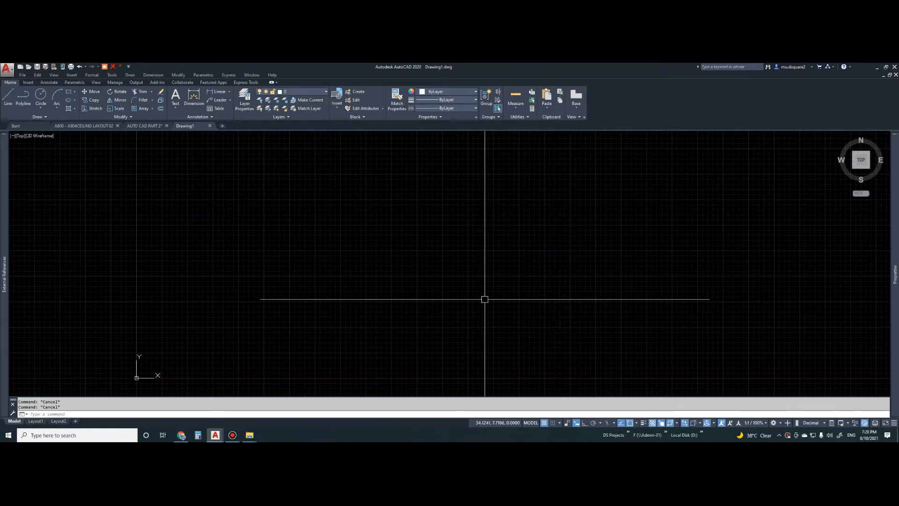
pyautogui.write('XL')
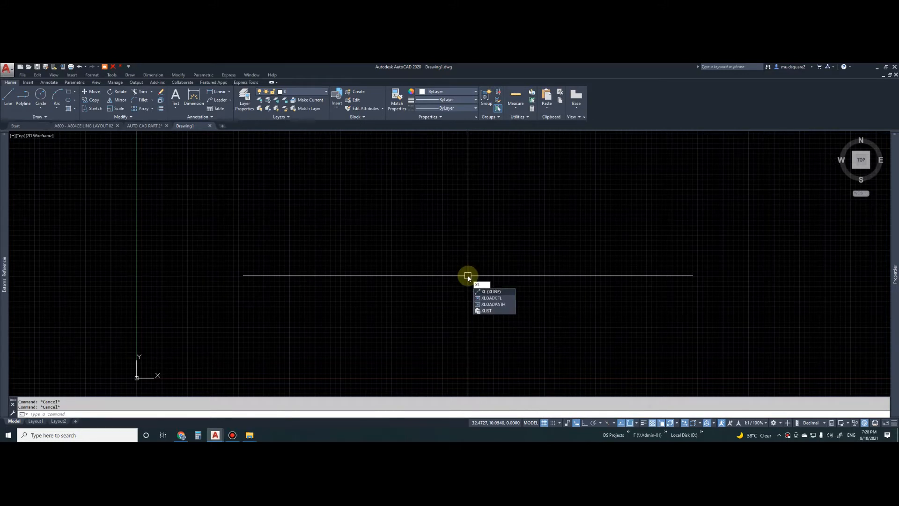
pyautogui.press('Return')
pyautogui.click(460, 251)
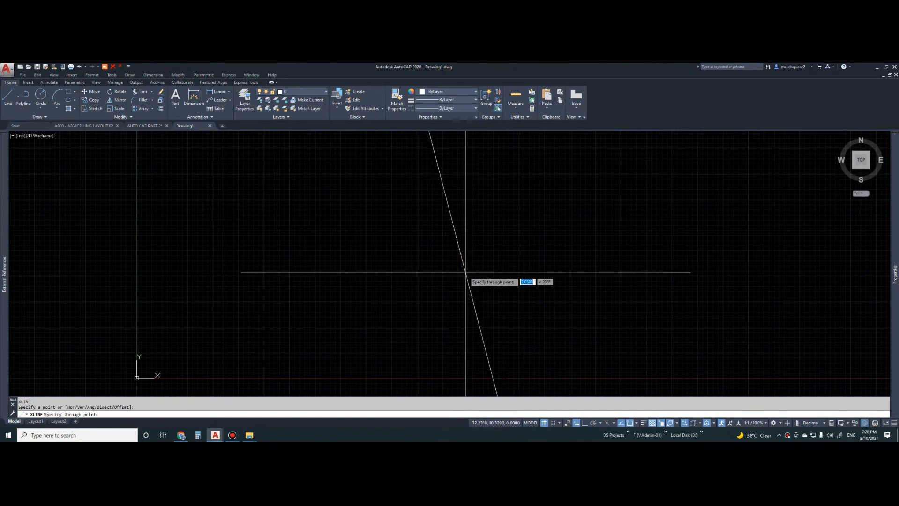
pyautogui.press('F8')
pyautogui.click(467, 293)
pyautogui.press('Escape')
# Draw a horizontal construction line crossing the vertical one
pyautogui.press('Return')
pyautogui.click(442, 217)
pyautogui.click(452, 227)
pyautogui.press('Escape')
pyautogui.scroll(-2, 472, 253)
pyautogui.press('Escape')
pyautogui.press('Escape')
pyautogui.click(497, 214)
pyautogui.click(452, 296)
pyautogui.press('Escape')
pyautogui.scroll(2, 478, 227)
pyautogui.scroll(3, 473, 234)
pyautogui.press('Escape')
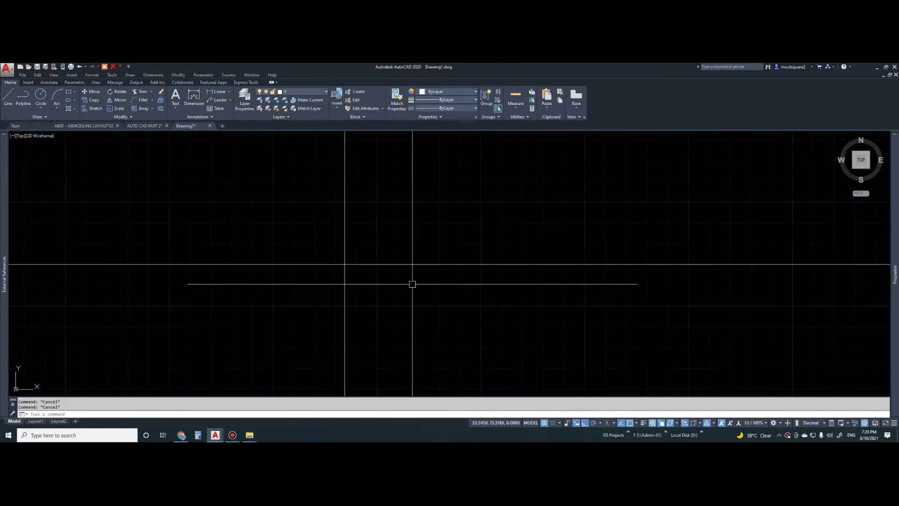
# Erase both construction lines from the drawing
pyautogui.scroll(-5, 396, 219)
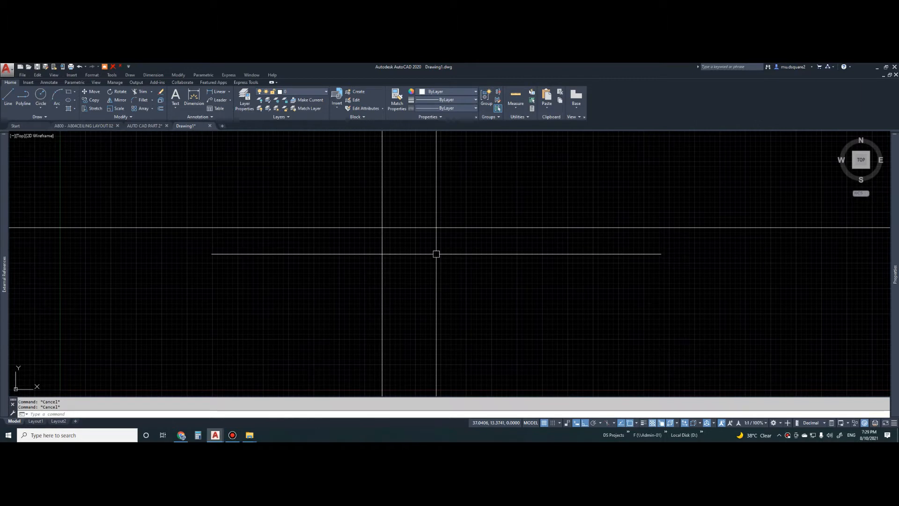
pyautogui.click(415, 217)
pyautogui.click(357, 245)
pyautogui.press('Delete')
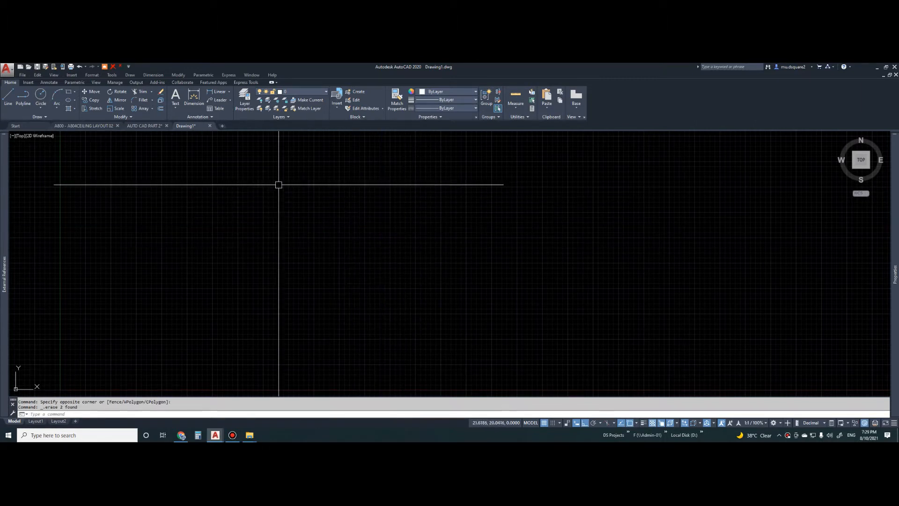
# Create a new drawing and draw a vertical construction line in it with Ortho on
pyautogui.click(223, 125)
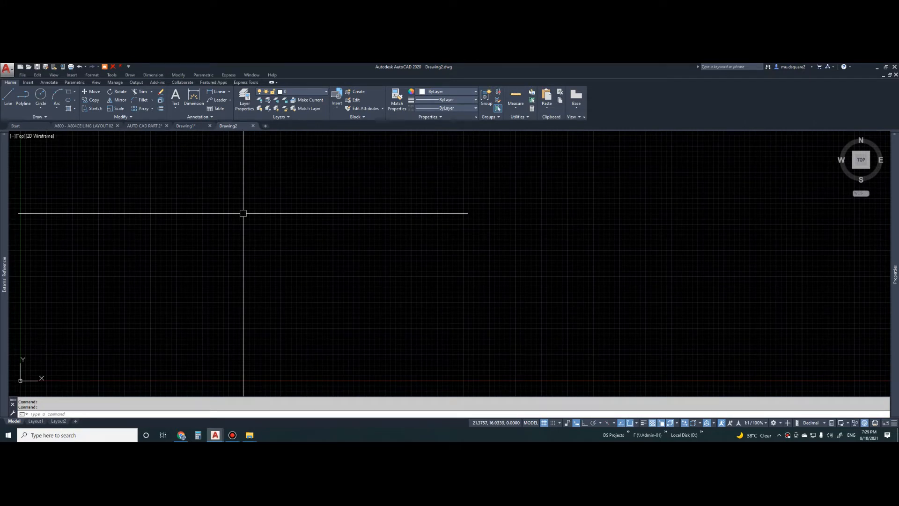
pyautogui.click(244, 189)
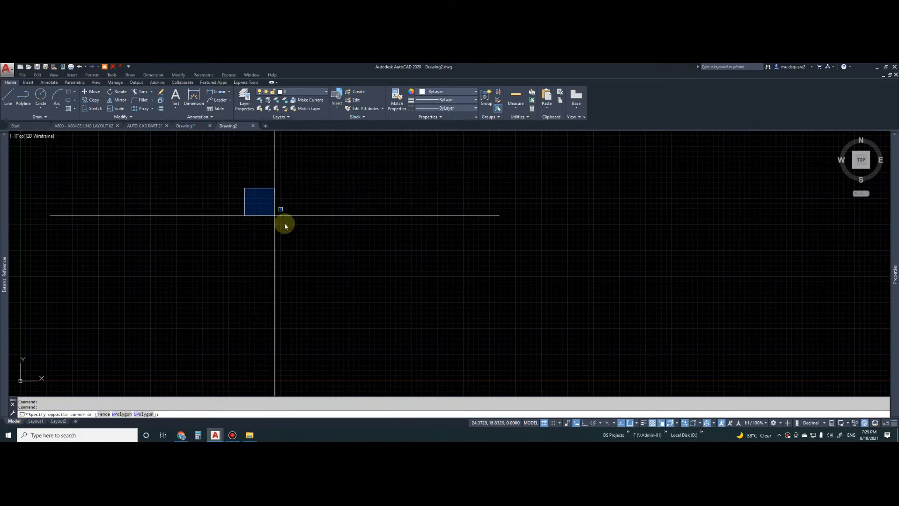
pyautogui.press('Escape')
pyautogui.write('XL')
pyautogui.press('Return')
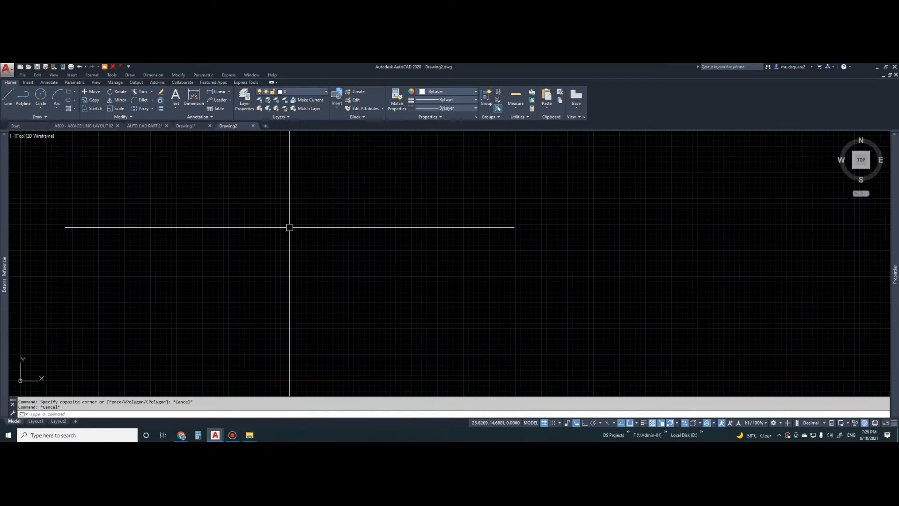
pyautogui.click(318, 218)
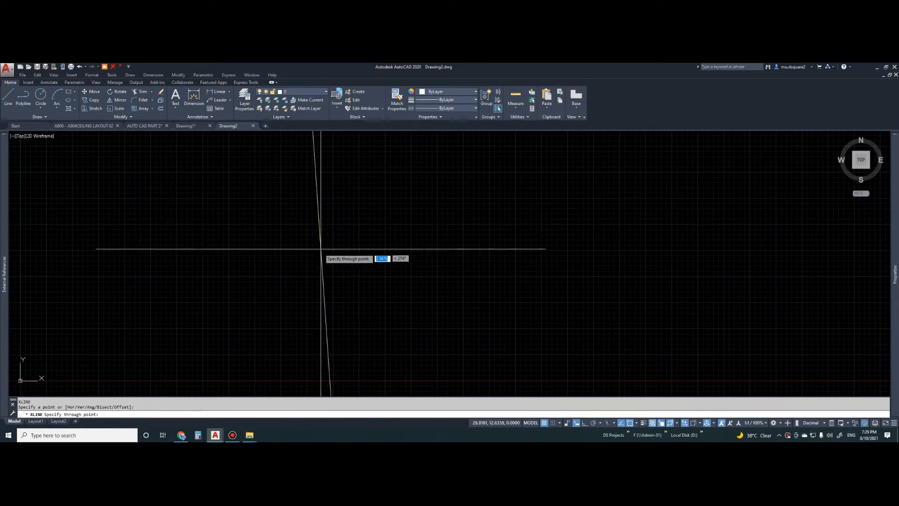
pyautogui.press('F8')
pyautogui.click(308, 283)
pyautogui.press('Return')
# Draw a horizontal construction line across the vertical construction line
pyautogui.press('Return')
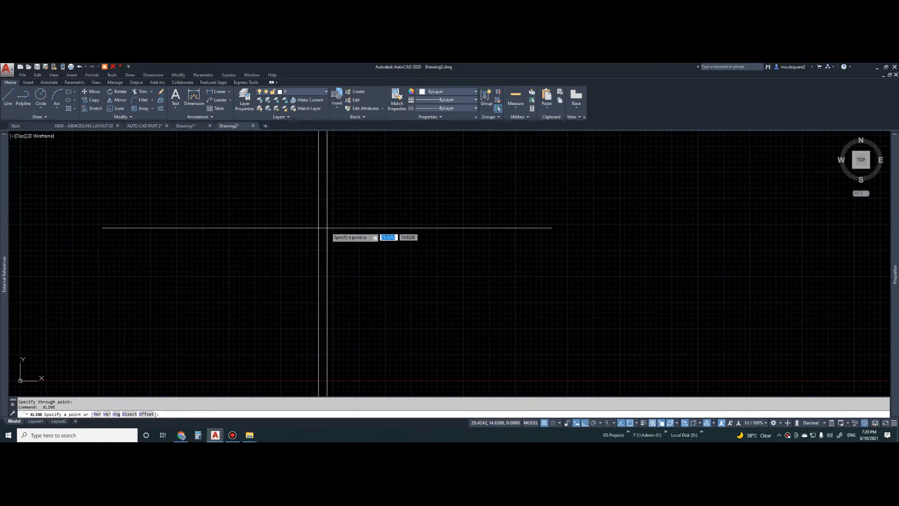
pyautogui.click(328, 228)
pyautogui.click(354, 240)
pyautogui.press('Return')
pyautogui.press('Escape')
pyautogui.scroll(-5, 380, 232)
pyautogui.press('Escape')
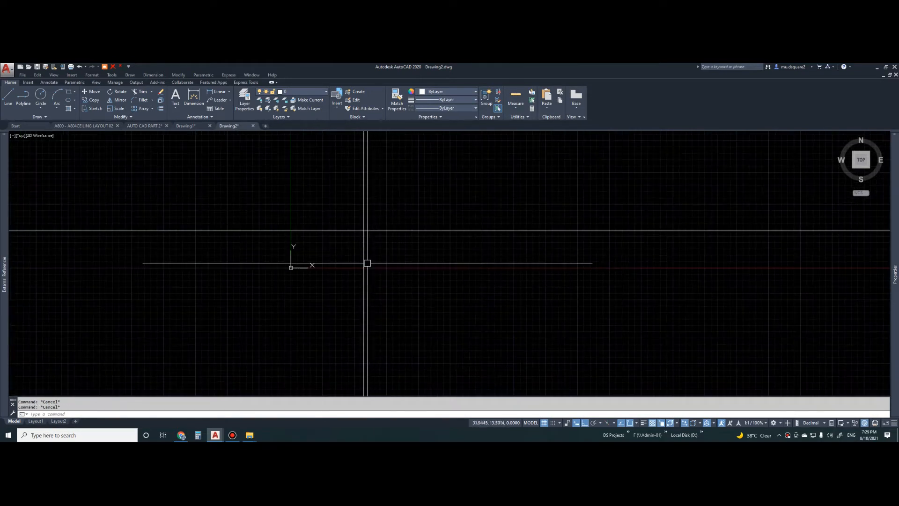
pyautogui.moveTo(381, 252); pyautogui.dragTo(358, 293, button='middle')
pyautogui.click(387, 323)
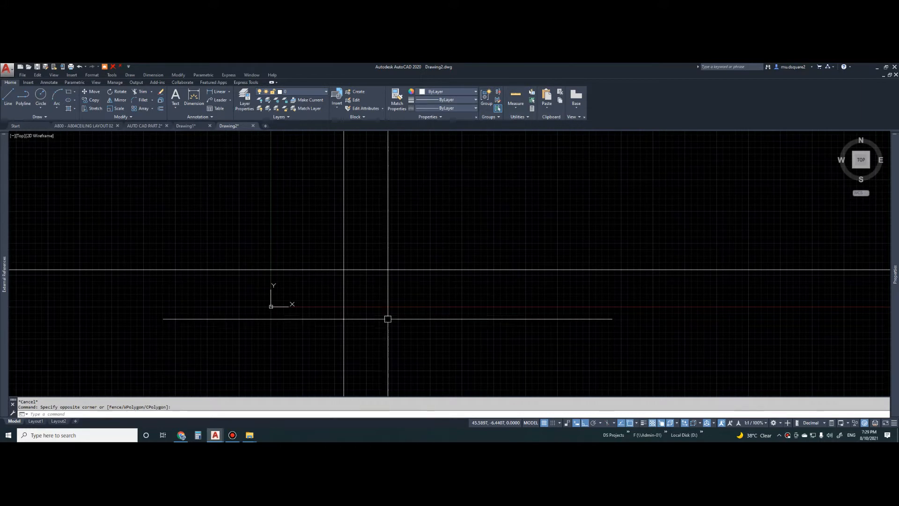
pyautogui.press('Escape')
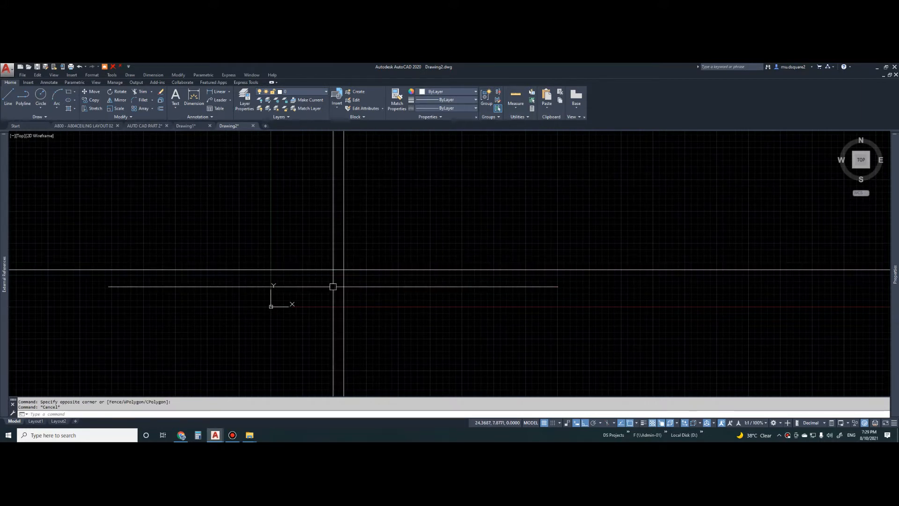
pyautogui.press('Escape')
pyautogui.moveTo(333, 286)
pyautogui.mouseDown(button='middle')
pyautogui.moveTo(381, 281)
pyautogui.moveTo(354, 280)
pyautogui.mouseUp(button='middle')
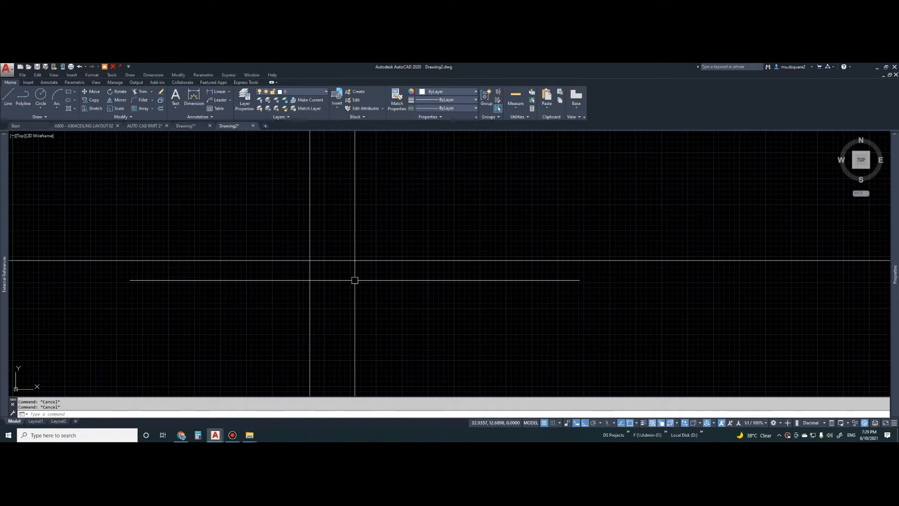
# Offset the horizontal construction line upward and the vertical one to the left by 9 units
pyautogui.write('o')
pyautogui.press('Return')
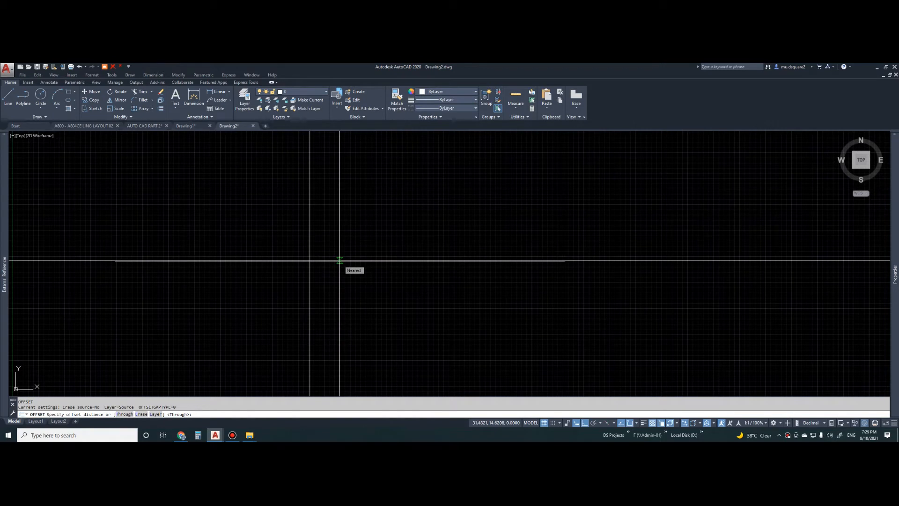
pyautogui.write('10')
pyautogui.press('Return')
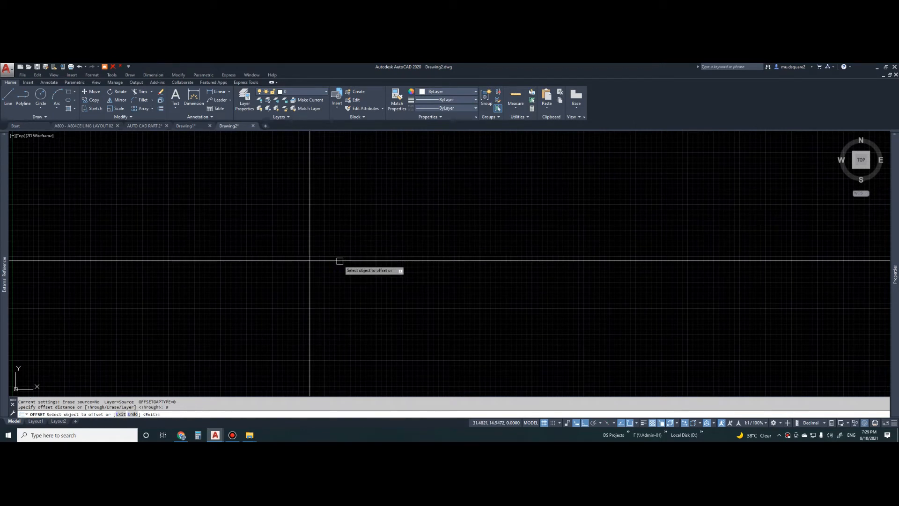
pyautogui.click(339, 260)
pyautogui.click(335, 245)
pyautogui.scroll(-6, 310, 261)
pyautogui.press('Escape')
# Fillet the inner and the outer pair of lines into square upper-left wall corners
pyautogui.write('f')
pyautogui.press('Return')
pyautogui.click(328, 257)
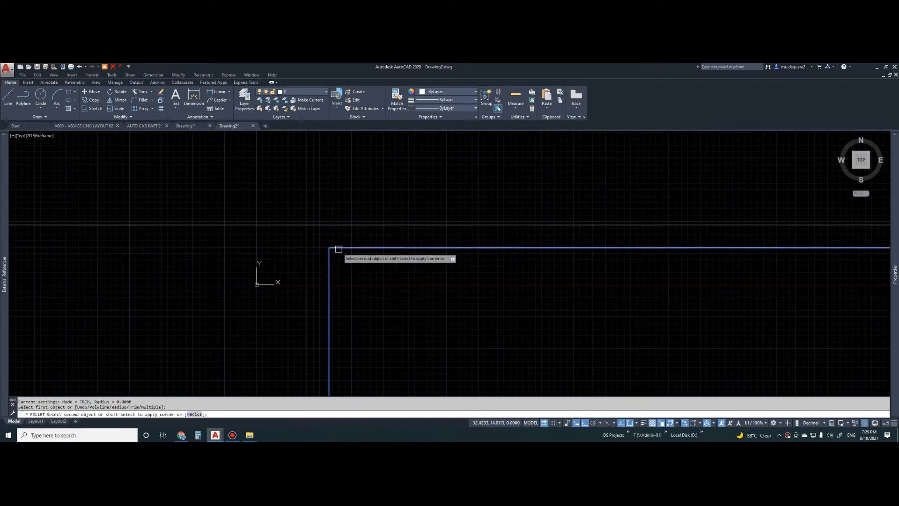
pyautogui.click(339, 249)
pyautogui.press('Return')
pyautogui.click(312, 229)
pyautogui.press('Escape')
pyautogui.press('Escape')
pyautogui.scroll(-6, 286, 244)
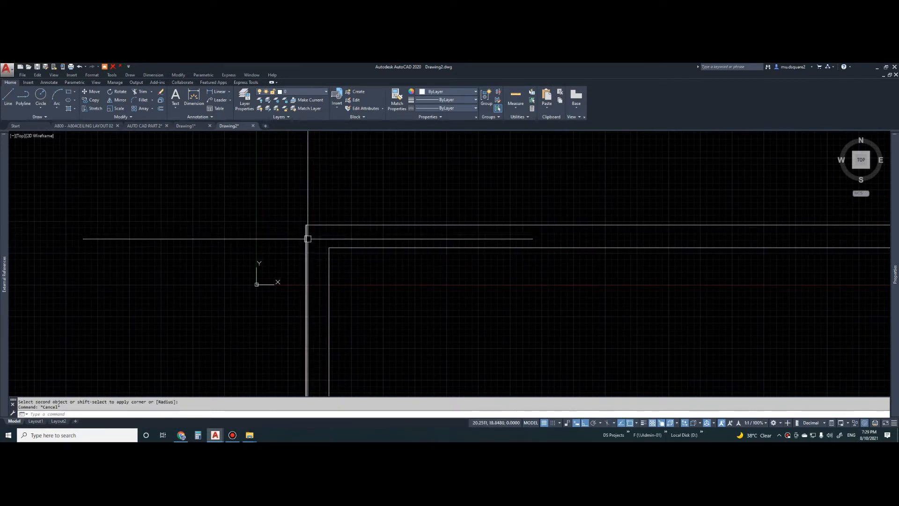
# Try to enter an offset distance of 12'
pyautogui.write('o')
pyautogui.press('Return')
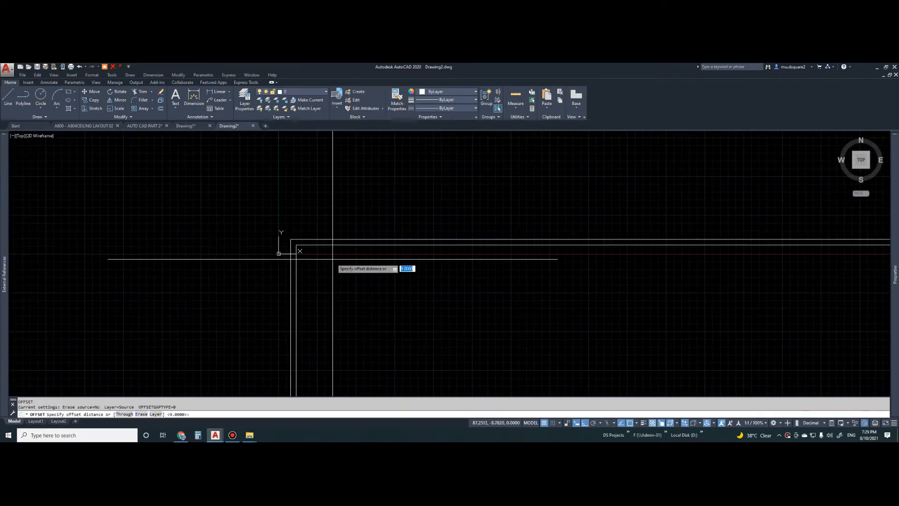
pyautogui.write("12'")
pyautogui.press('Return')
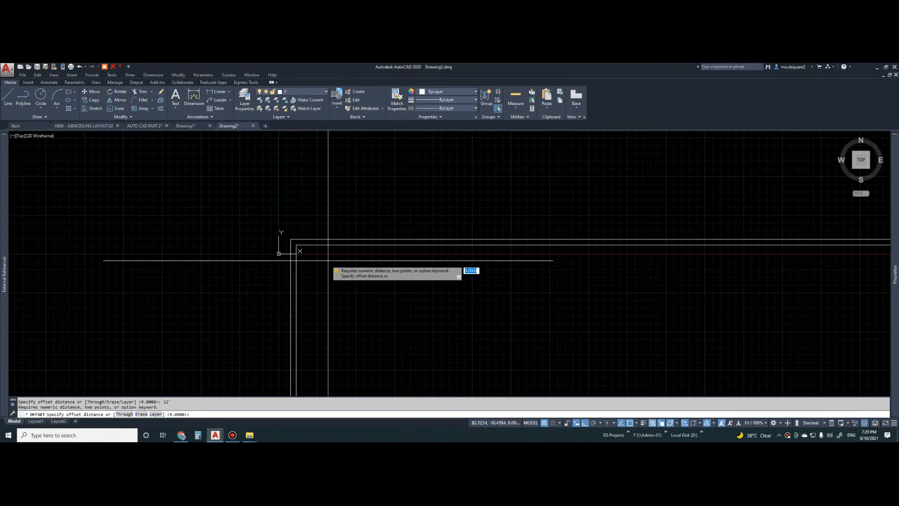
pyautogui.press('Escape')
pyautogui.write('12')
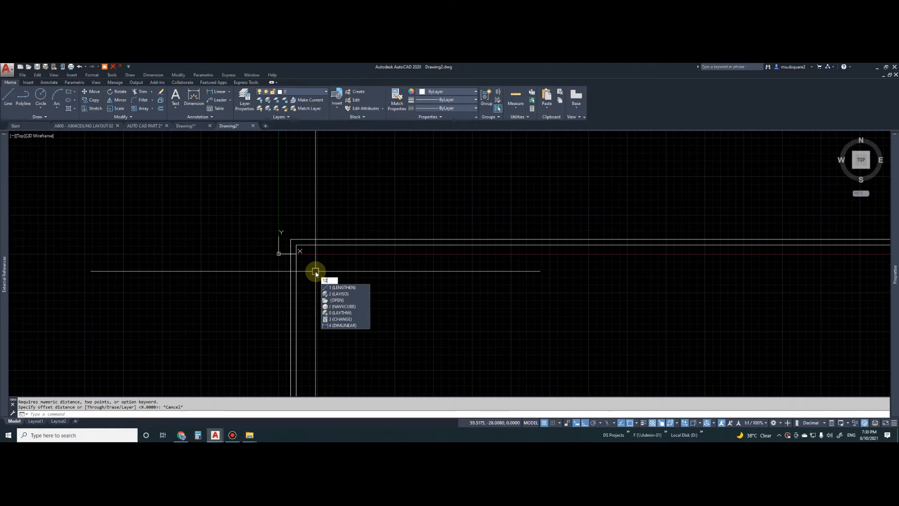
pyautogui.write("'")
pyautogui.press('Return')
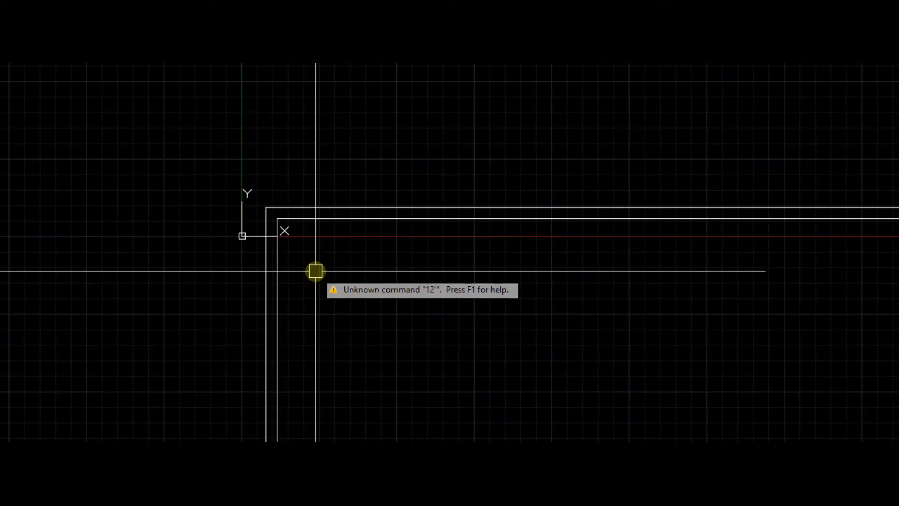
pyautogui.press('Escape')
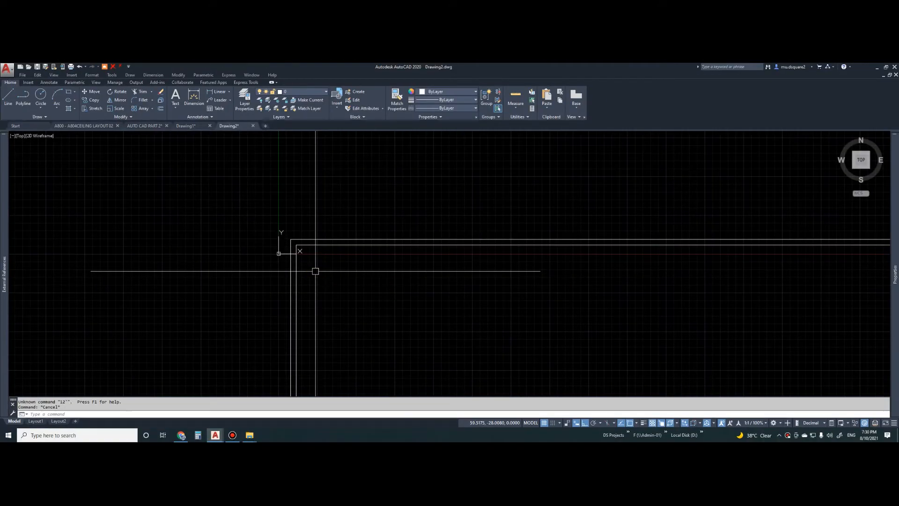
# Set the drawing's length units to Architectural with a precision of 0'-0 1/8"
pyautogui.moveTo(367, 316); pyautogui.dragTo(357, 275, button='middle')
pyautogui.press('Escape')
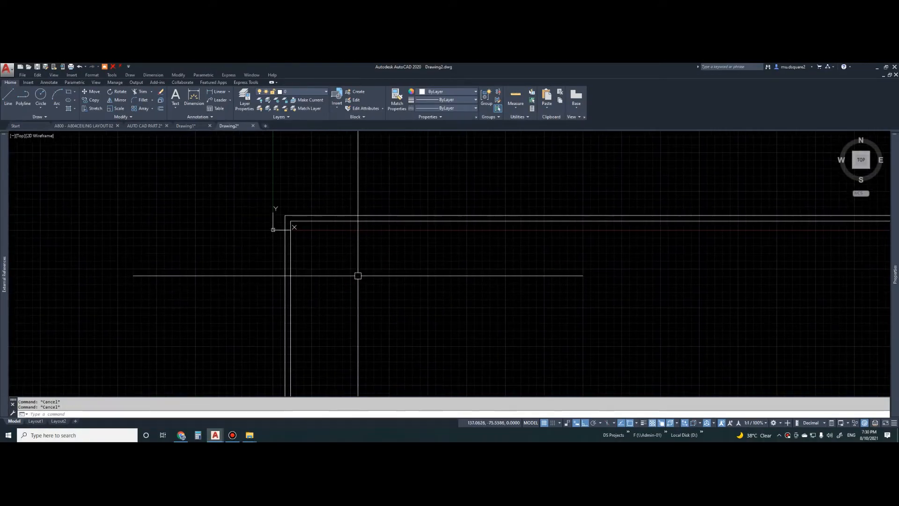
pyautogui.write('UN')
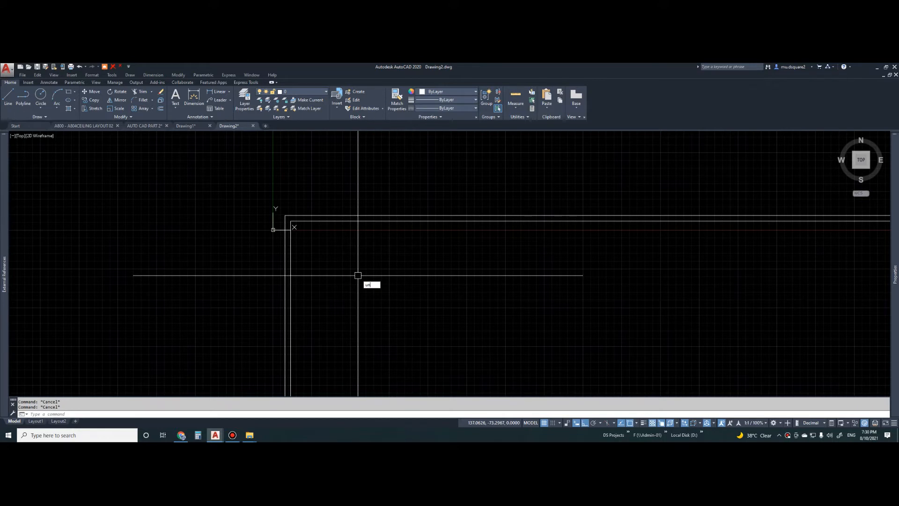
pyautogui.press('Return')
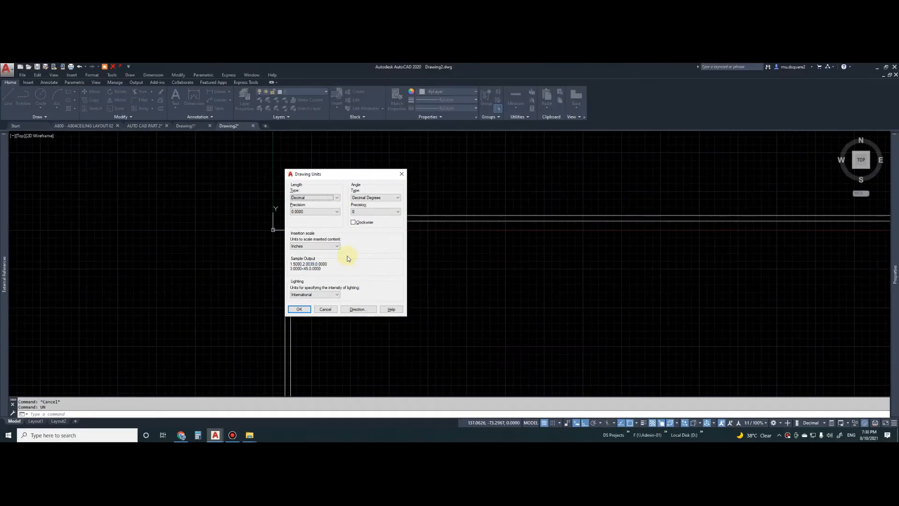
pyautogui.click(272, 119)
pyautogui.click(310, 204)
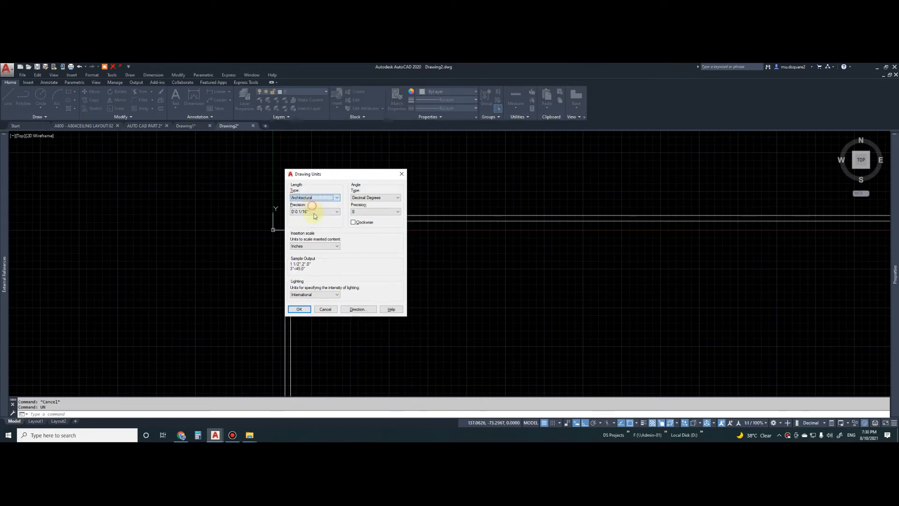
pyautogui.click(309, 212)
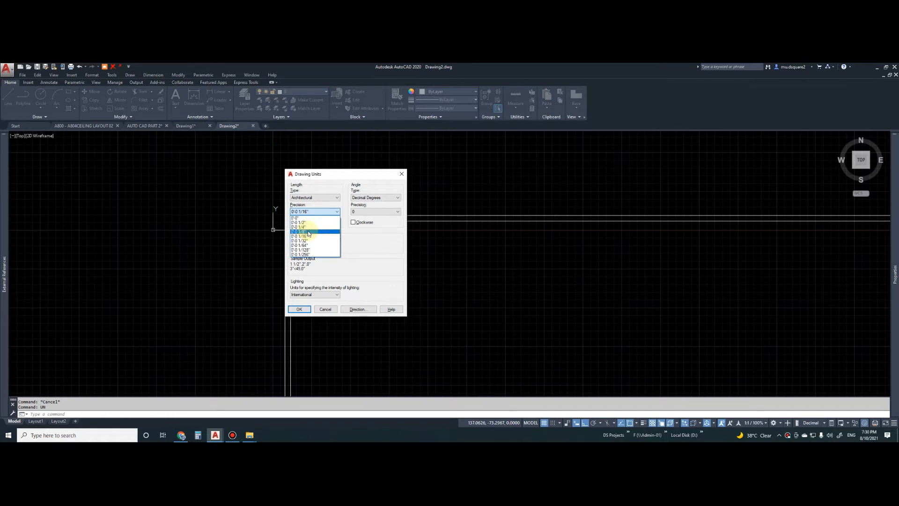
pyautogui.click(309, 232)
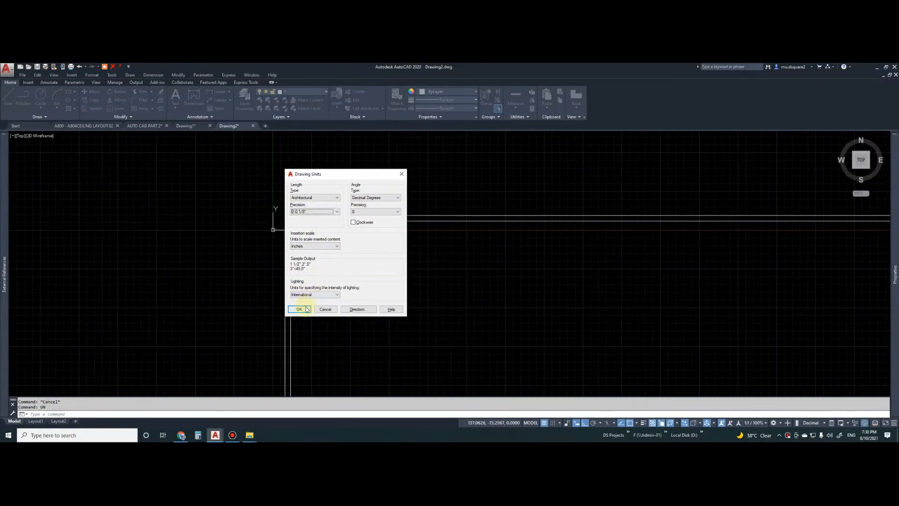
pyautogui.click(291, 400)
# Offset the inner line of the left wall 12' to the right
pyautogui.write('o')
pyautogui.press('Return')
pyautogui.write('12')
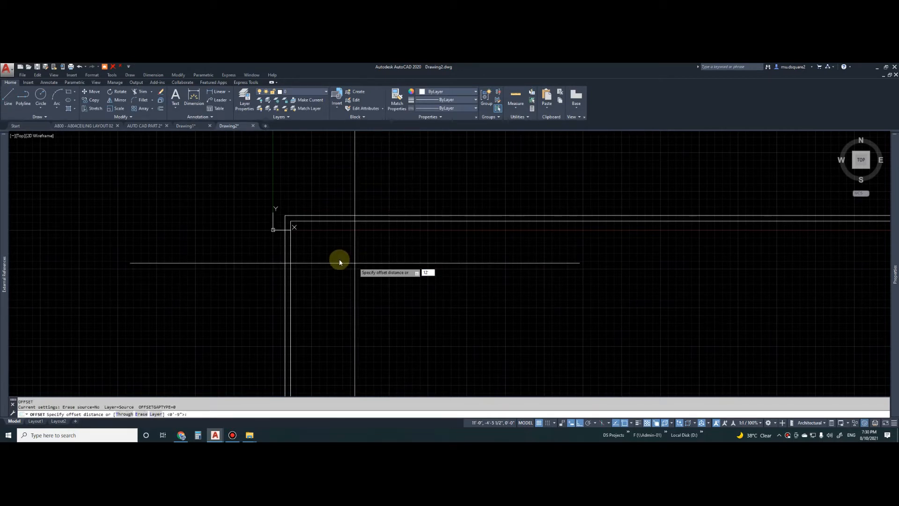
pyautogui.press('Return')
pyautogui.click(294, 244)
pyautogui.click(310, 248)
pyautogui.press('Escape')
pyautogui.scroll(-3, 374, 249)
pyautogui.press('Escape')
pyautogui.press('Escape')
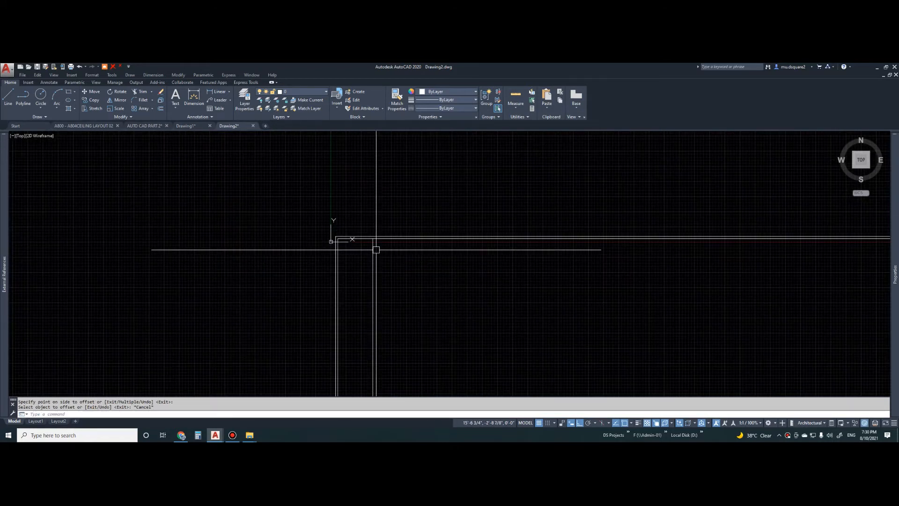
# Offset the right-hand vertical line another 9" to the right to give the wall its thickness
pyautogui.scroll(5, 377, 250)
pyautogui.click(409, 297)
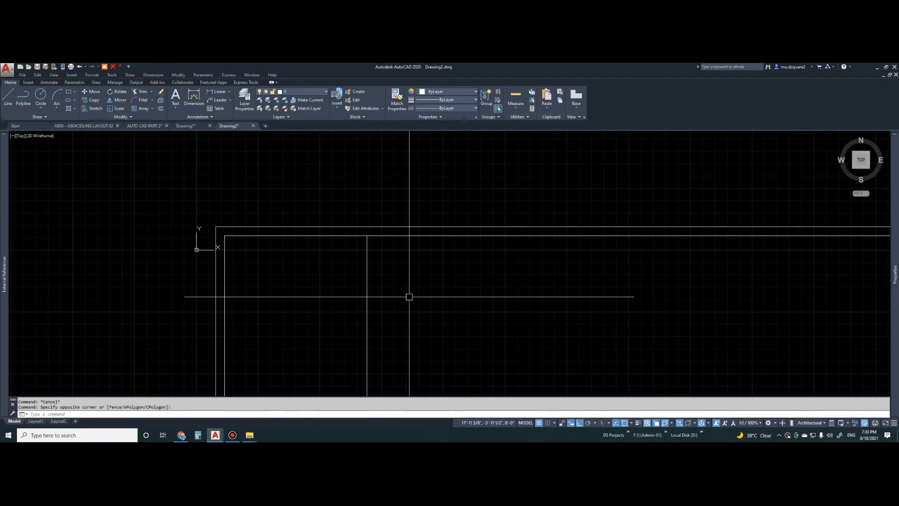
pyautogui.press('Escape')
pyautogui.write('o')
pyautogui.press('Return')
pyautogui.press('Return')
pyautogui.click(367, 266)
pyautogui.click(387, 266)
pyautogui.press('Escape')
# Fillet the inner and outer wall lines into square corners at the room's upper right
pyautogui.write('f')
pyautogui.press('Return')
pyautogui.click(366, 254)
pyautogui.click(356, 236)
pyautogui.press('Return')
pyautogui.click(362, 227)
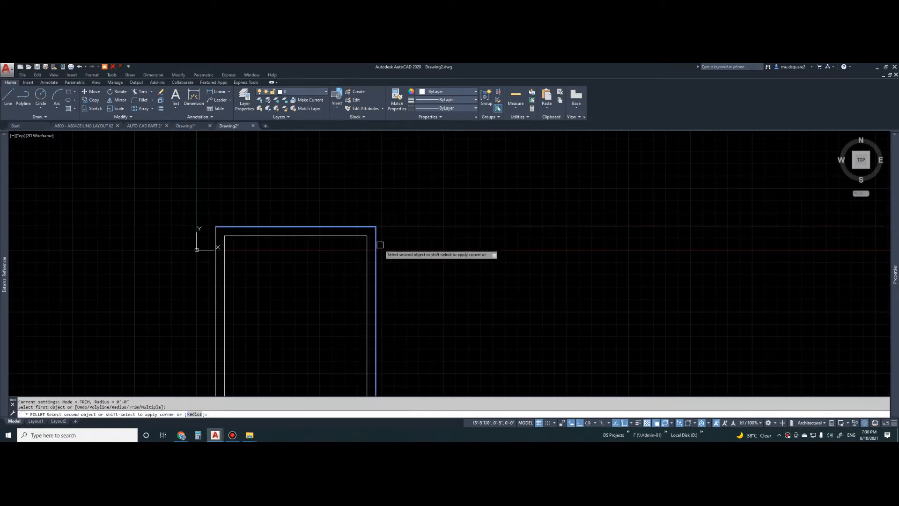
pyautogui.click(379, 246)
# Offset the inner line of the room's top wall 14' downward
pyautogui.write('o')
pyautogui.press('Return')
pyautogui.write('14')
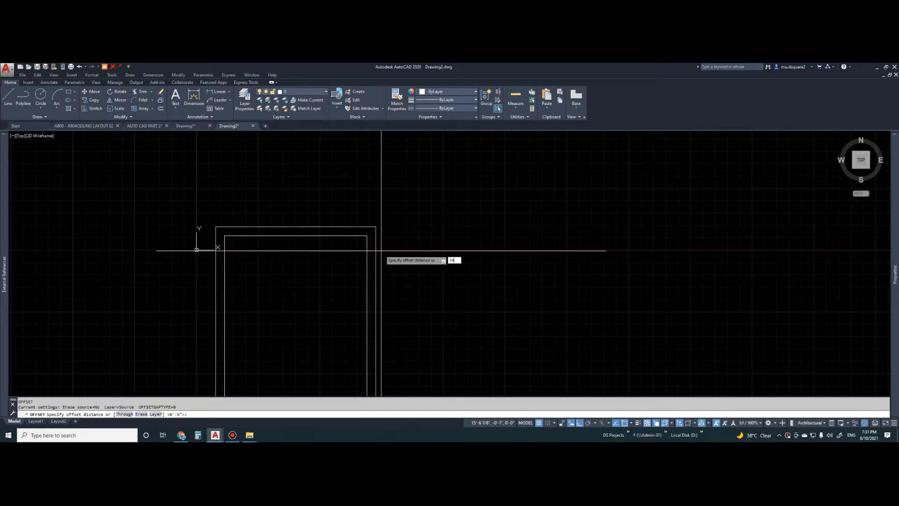
pyautogui.press('Return')
pyautogui.press('Escape')
pyautogui.scroll(-3, 377, 255)
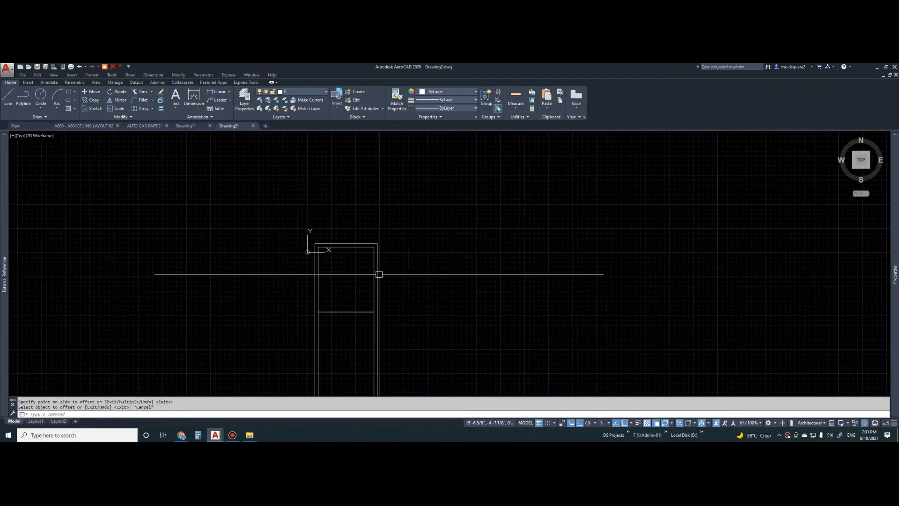
# Offset the new bottom line another 9" downward to give the bottom wall its thickness
pyautogui.scroll(4, 366, 309)
pyautogui.press('Return')
pyautogui.click(361, 317)
pyautogui.scroll(2, 383, 319)
# Fillet the inner and outer wall lines into square corners at the room's lower right
pyautogui.write('f')
pyautogui.press('Return')
pyautogui.click(379, 318)
pyautogui.click(383, 311)
pyautogui.press('Return')
pyautogui.click(380, 332)
pyautogui.click(396, 311)
# Fillet the inner and outer wall lines into square corners at the room's lower left
pyautogui.press('Return')
pyautogui.click(164, 318)
pyautogui.click(155, 302)
pyautogui.press('Return')
pyautogui.click(142, 304)
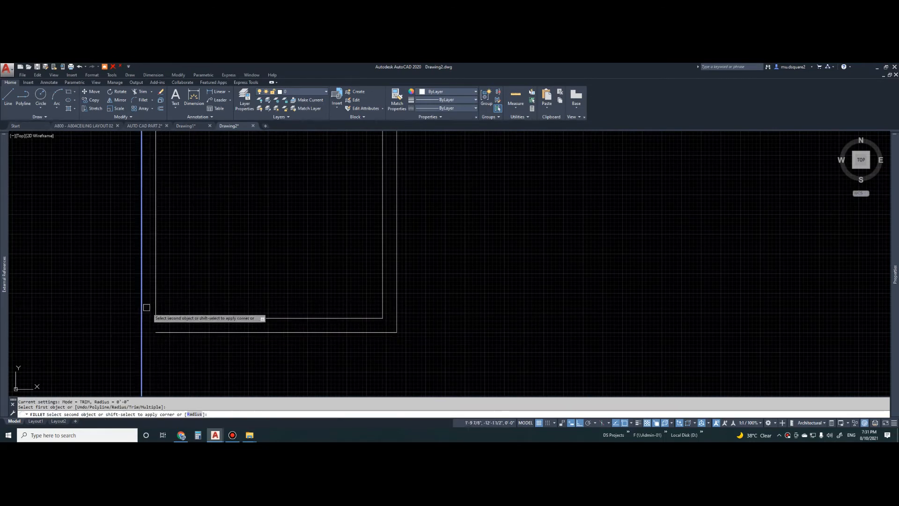
pyautogui.press('Escape')
# Move the entire room outline up and away from the origin with Ortho off
pyautogui.scroll(-3, 436, 300)
pyautogui.click(292, 176)
pyautogui.click(501, 342)
pyautogui.write('m')
pyautogui.press('Return')
pyautogui.click(488, 271)
pyautogui.scroll(-4, 438, 283)
pyautogui.press('F8')
pyautogui.click(488, 221)
pyautogui.scroll(6, 454, 207)
pyautogui.press('Escape')
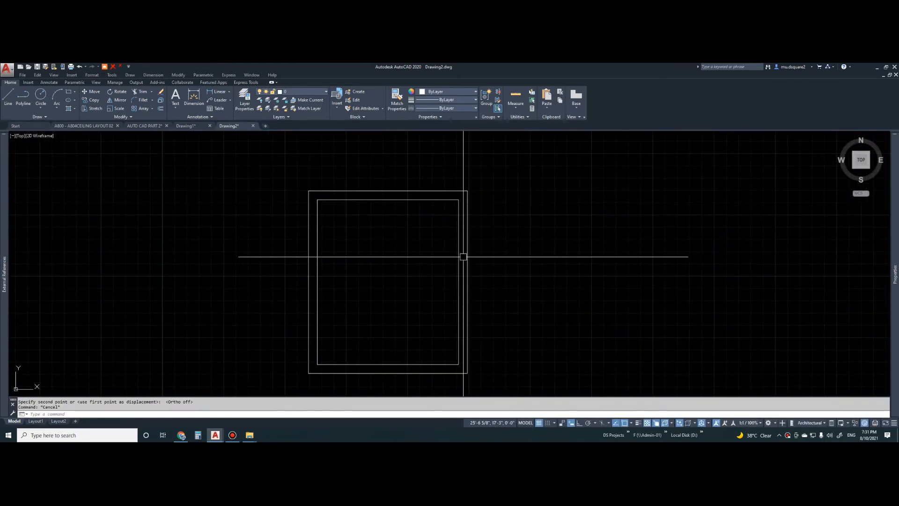
# Add a linear dimension to the inner line of the top wall and inspect its text
pyautogui.moveTo(426, 253); pyautogui.dragTo(404, 256, button='middle')
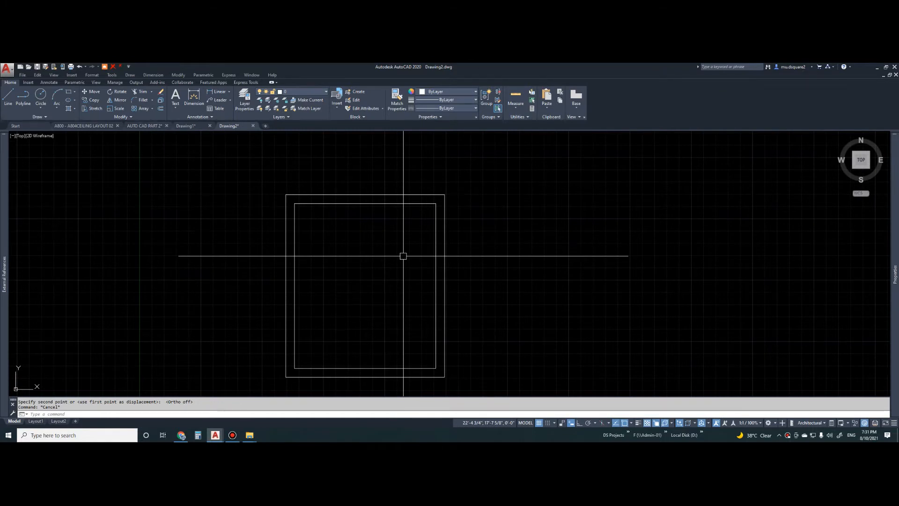
pyautogui.moveTo(399, 255); pyautogui.dragTo(395, 256, button='middle')
pyautogui.press('Escape')
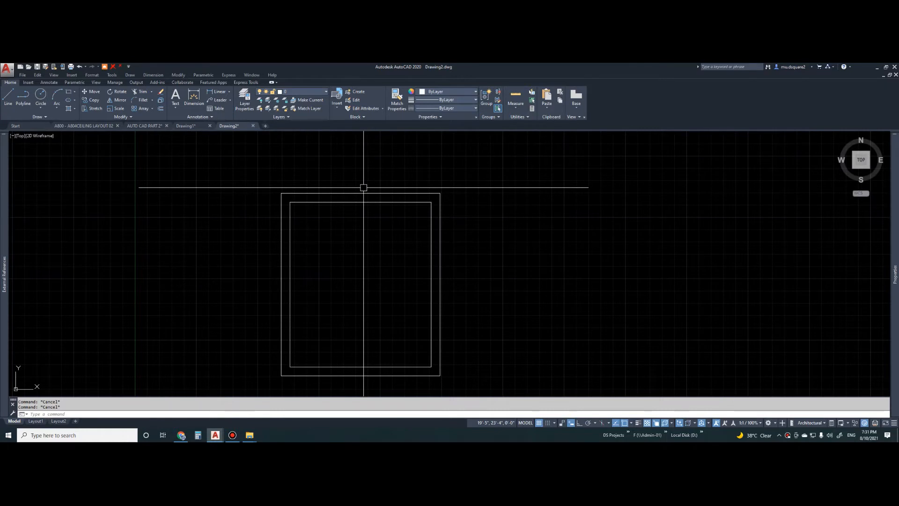
pyautogui.write('d')
pyautogui.press('space')
pyautogui.press('space')
pyautogui.click(339, 203)
pyautogui.click(337, 211)
pyautogui.scroll(6, 358, 228)
pyautogui.press('Escape')
pyautogui.press('Escape')
pyautogui.scroll(-4, 349, 220)
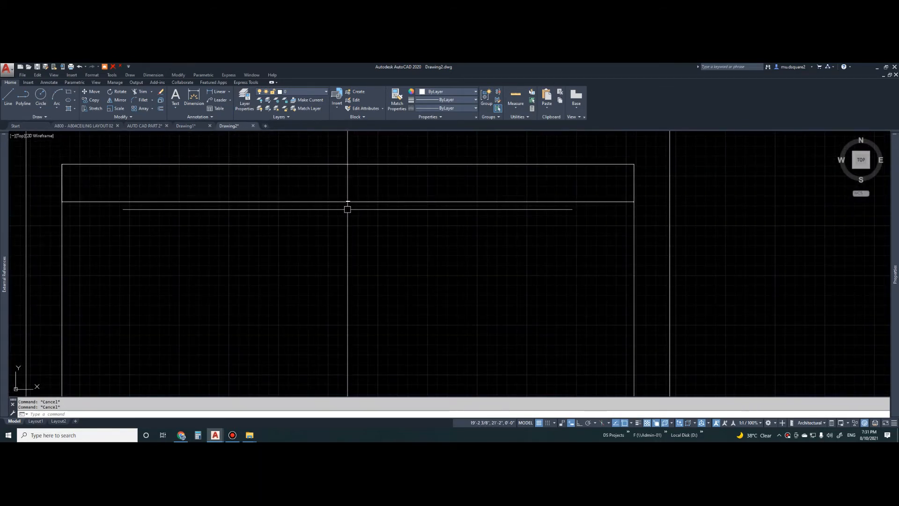
pyautogui.scroll(5, 351, 215)
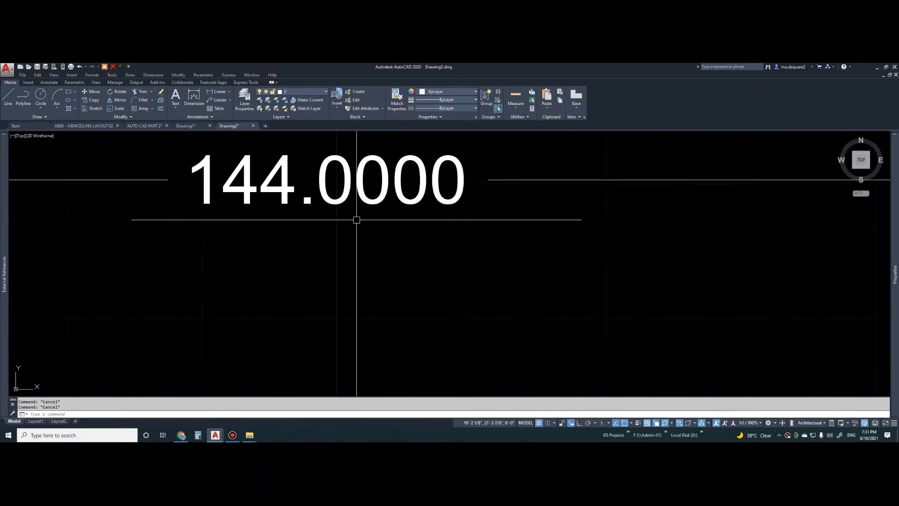
# Delete the linear dimension from the inner line of the top wall
pyautogui.scroll(-5, 349, 211)
pyautogui.scroll(3, 364, 205)
pyautogui.click(368, 184)
pyautogui.press('Delete')
pyautogui.scroll(-2, 375, 206)
pyautogui.press('Escape')
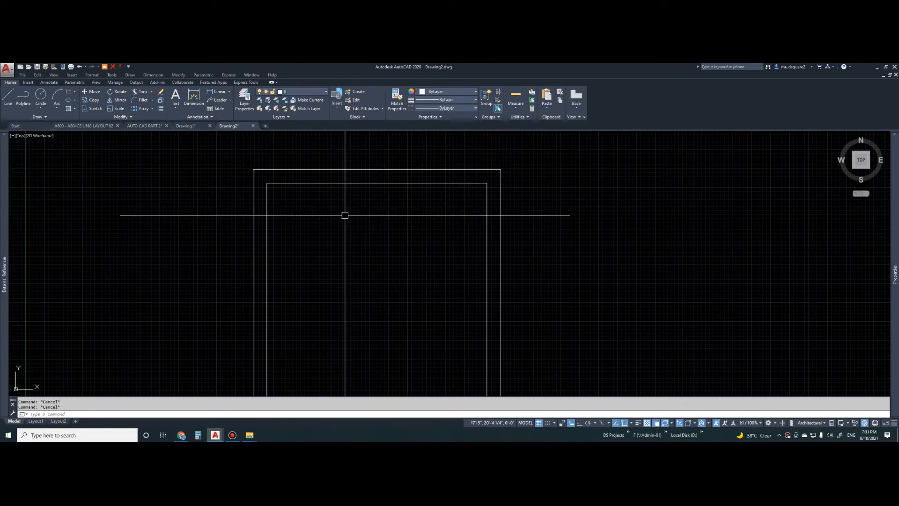
pyautogui.write('D')
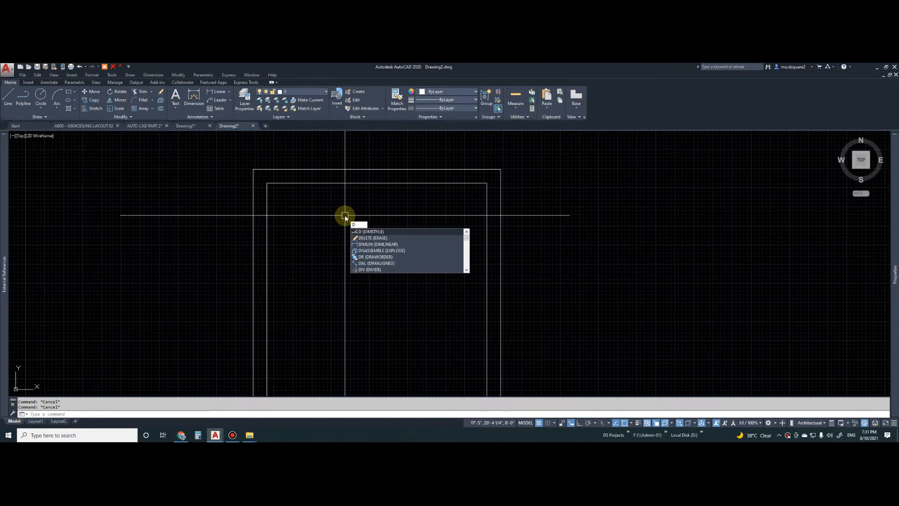
pyautogui.press('Return')
pyautogui.press('Escape')
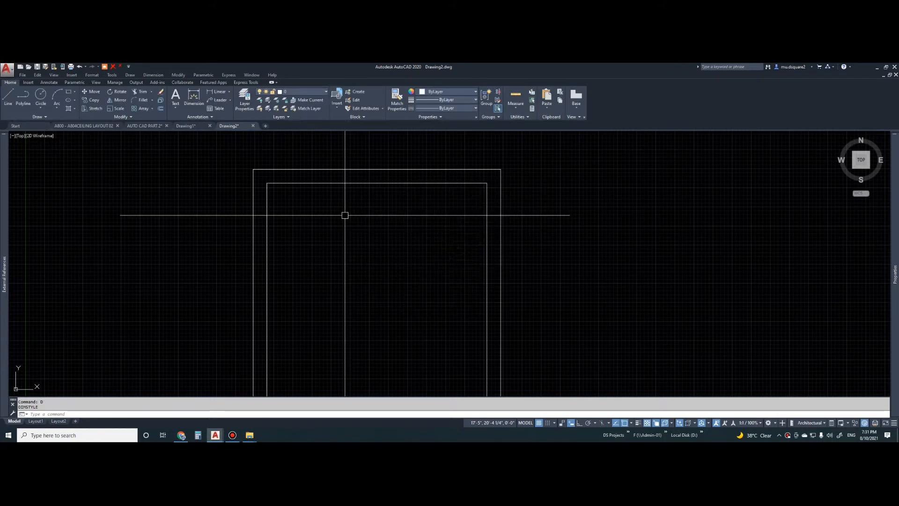
# Create a new dimension style named "dim archi" based on Standard for all dimensions
pyautogui.write('D')
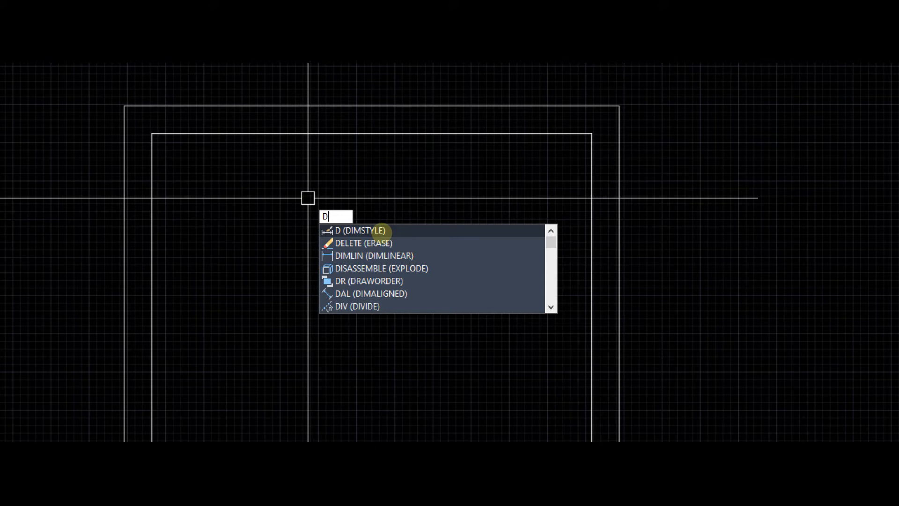
pyautogui.click(380, 231)
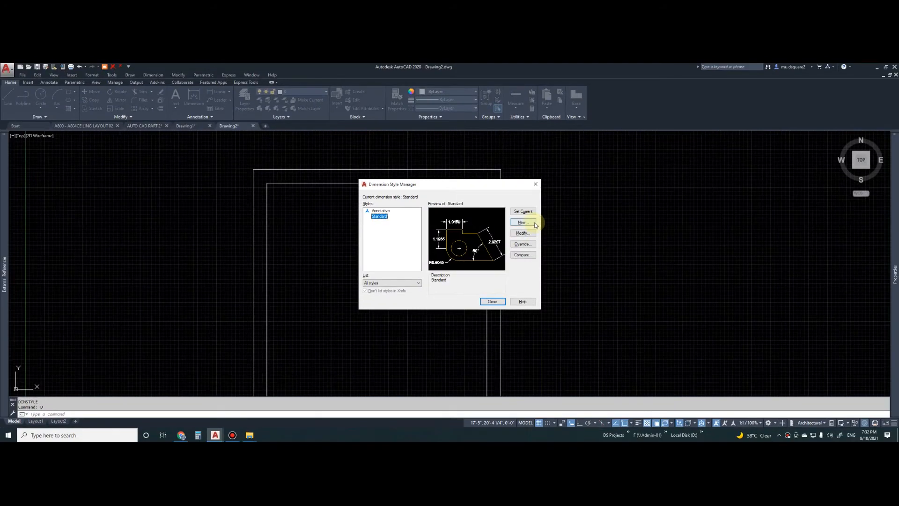
pyautogui.click(513, 204)
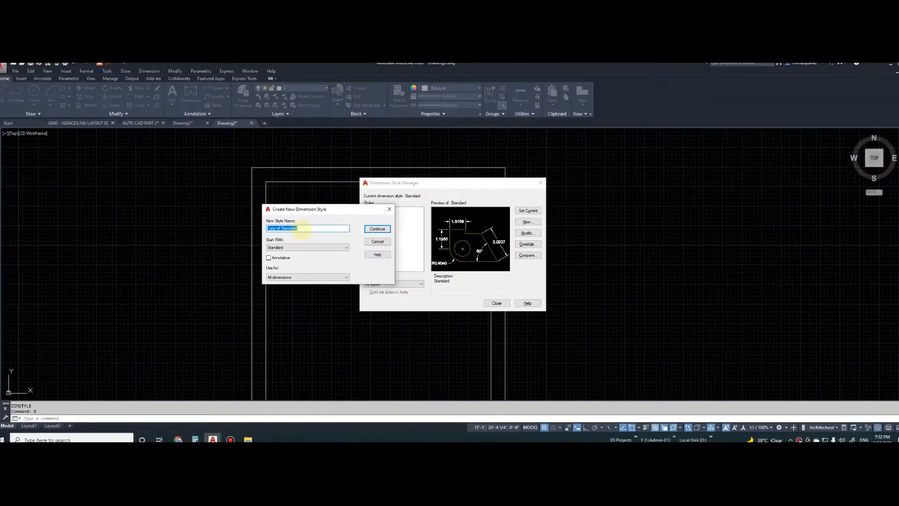
pyautogui.write('dim archi')
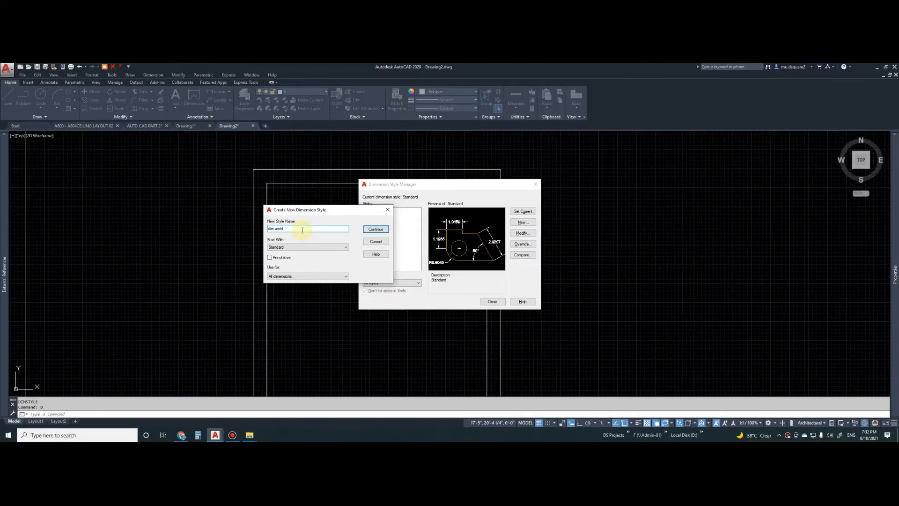
pyautogui.press('Return')
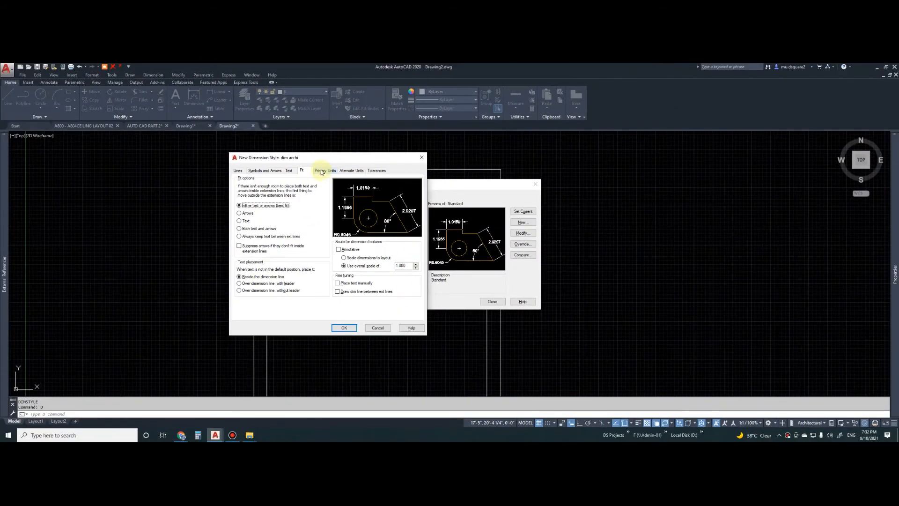
# Set the dim archi style's primary units to Architectural with a precision of 0'-0 1/8"
pyautogui.click(323, 173)
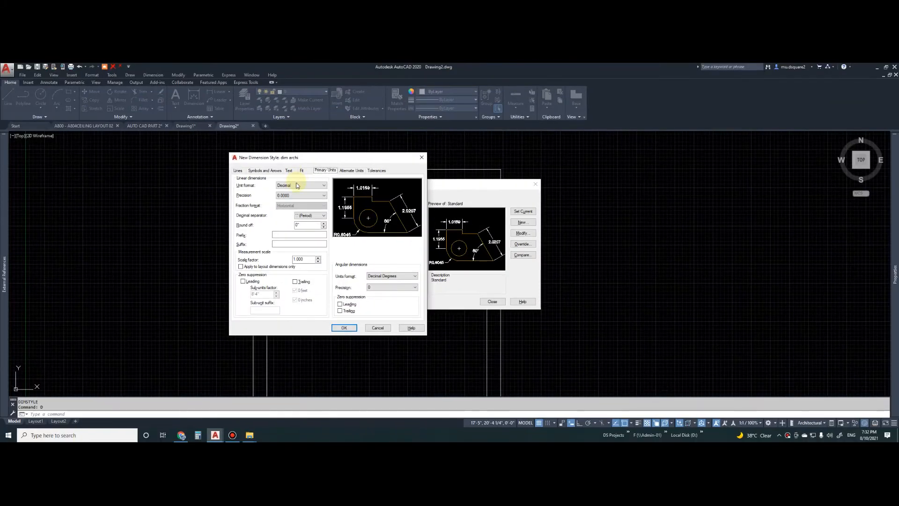
pyautogui.click(287, 175)
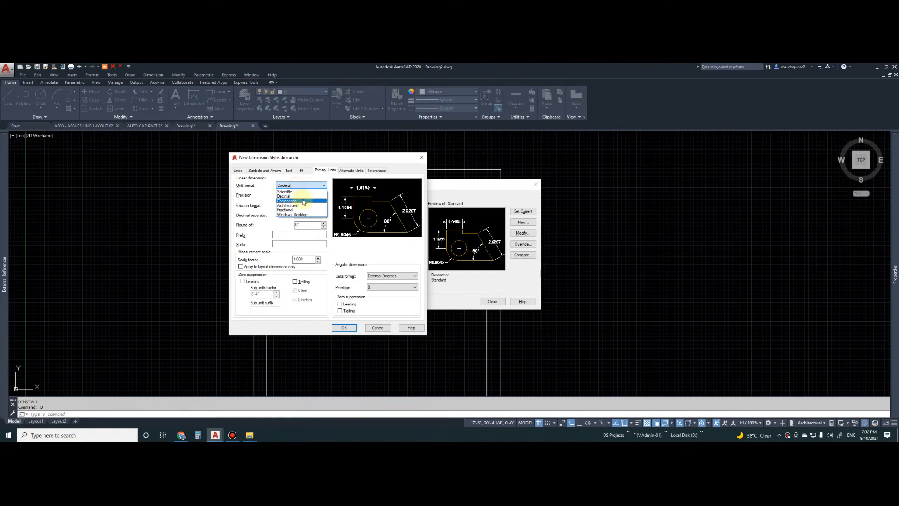
pyautogui.click(303, 205)
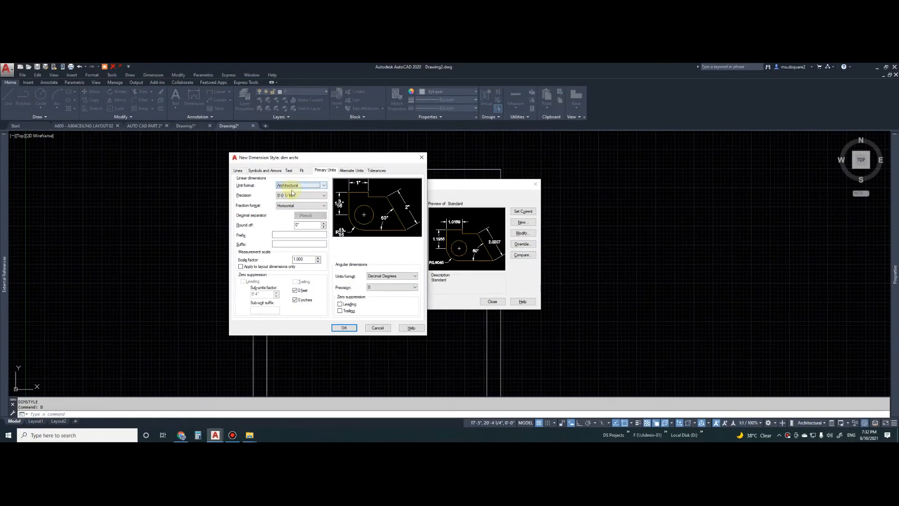
pyautogui.click(309, 203)
pyautogui.click(306, 215)
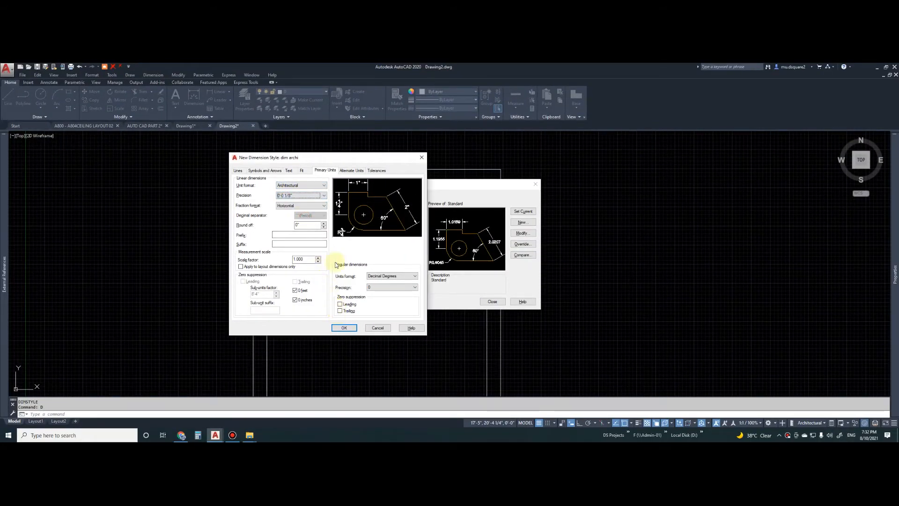
pyautogui.click(338, 328)
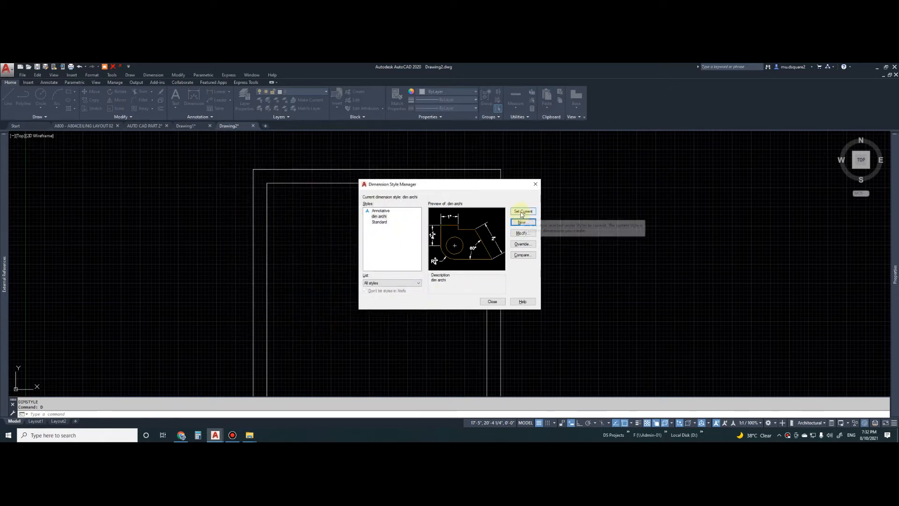
pyautogui.click(492, 302)
pyautogui.press('Escape')
# Add a linear dimension for the room's inner width, placed just below the top wall
pyautogui.write('dli')
pyautogui.press('Return')
pyautogui.press('Return')
pyautogui.click(325, 182)
pyautogui.click(334, 195)
pyautogui.scroll(6, 360, 195)
pyautogui.press('Escape')
pyautogui.press('Escape')
# Add a linear dimension for the room's inner length, placed just inside the right wall
pyautogui.scroll(8, 499, 211)
pyautogui.scroll(-8, 478, 199)
pyautogui.scroll(-8, 477, 202)
pyautogui.write('dli')
pyautogui.press('Return')
pyautogui.press('Return')
pyautogui.click(477, 209)
pyautogui.press('Escape')
pyautogui.press('Escape')
# Examine how readable the dimension text and arrows are at the scale of the room
pyautogui.scroll(8, 470, 272)
pyautogui.scroll(-6, 434, 253)
pyautogui.scroll(-8, 402, 228)
pyautogui.scroll(8, 442, 267)
pyautogui.scroll(-3, 435, 263)
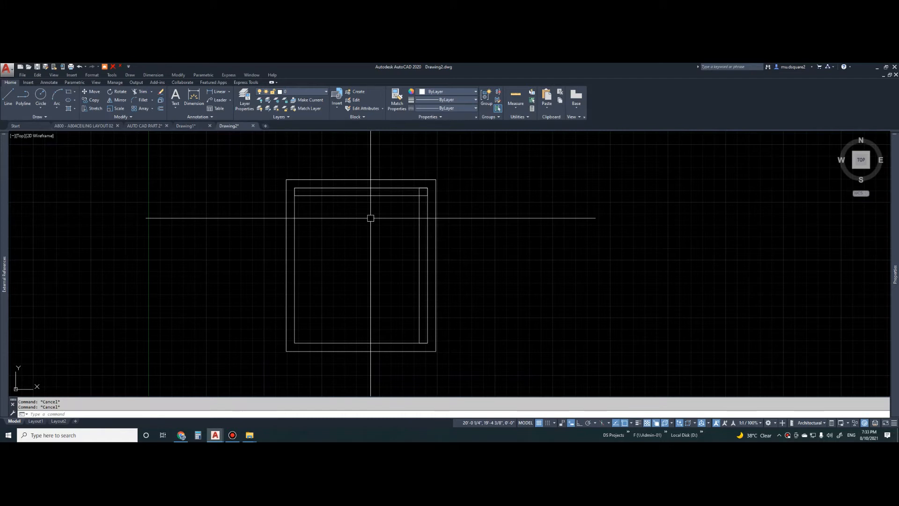
pyautogui.scroll(-8, 395, 227)
pyautogui.scroll(10, 394, 216)
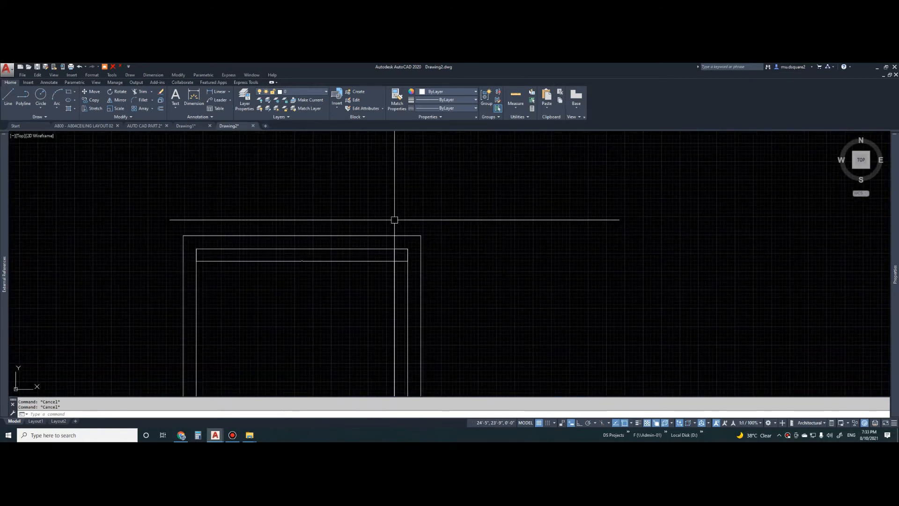
pyautogui.scroll(-6, 394, 219)
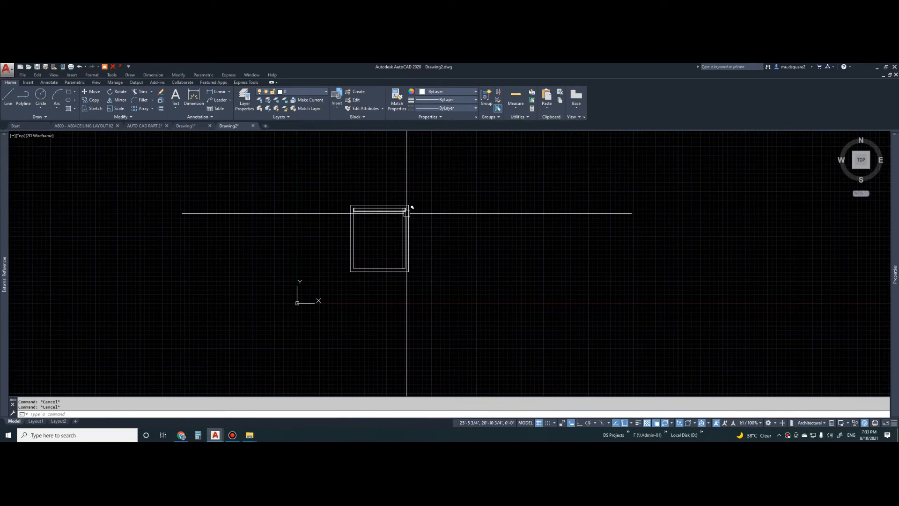
# Modify the dim archi dimension style to use an overall scale of 25
pyautogui.write('d')
pyautogui.press('Return')
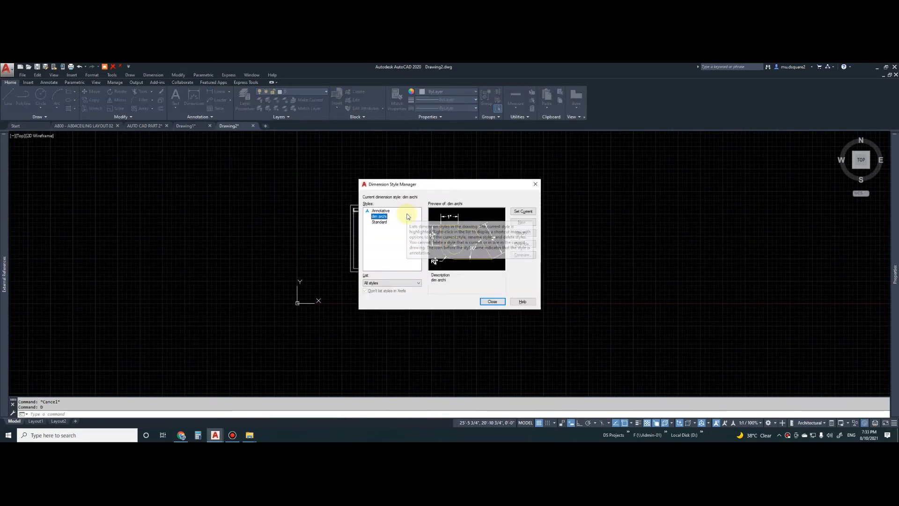
pyautogui.click(528, 233)
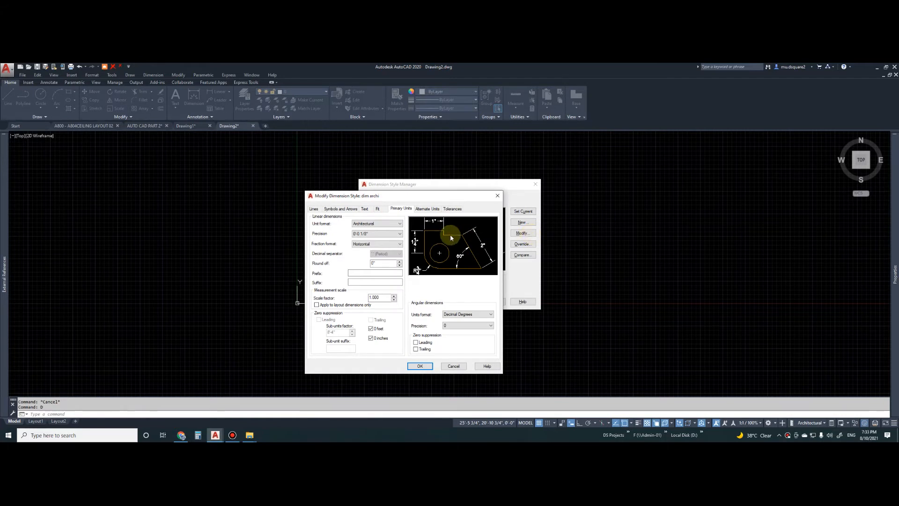
pyautogui.click(364, 210)
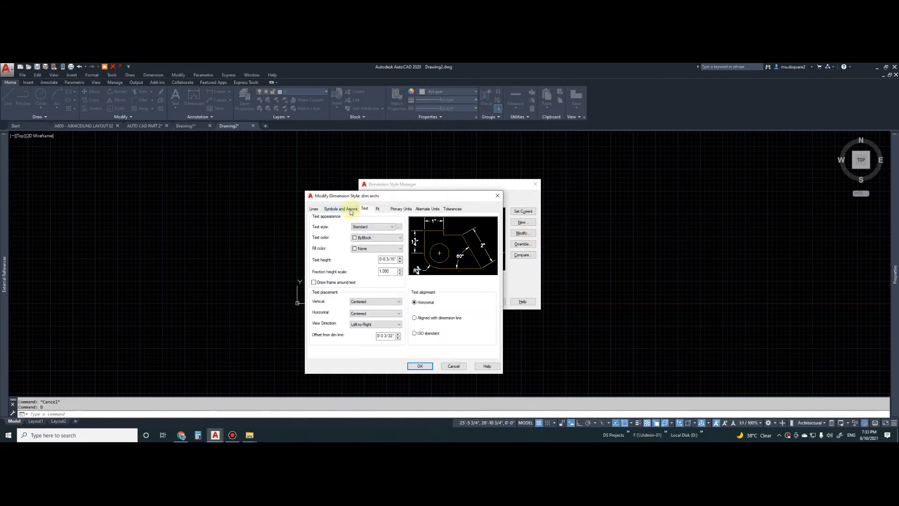
pyautogui.click(379, 211)
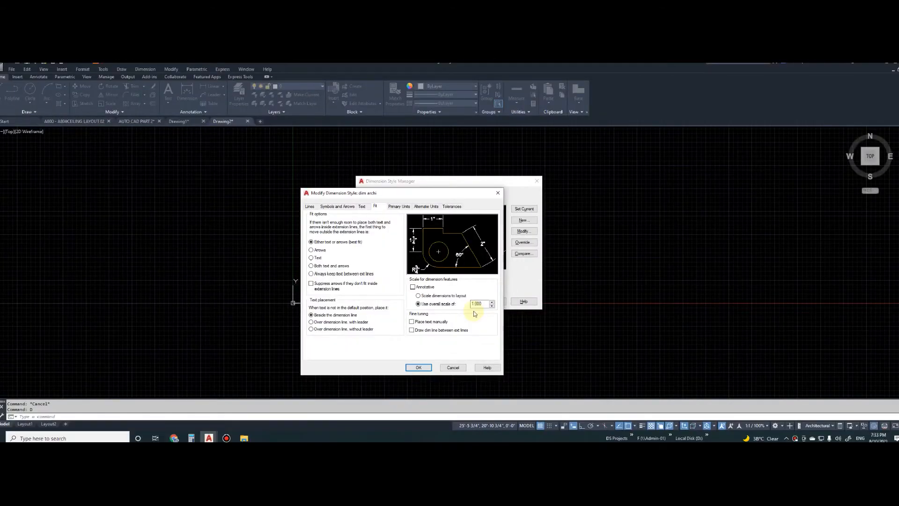
pyautogui.moveTo(494, 297); pyautogui.dragTo(461, 298)
pyautogui.write('25')
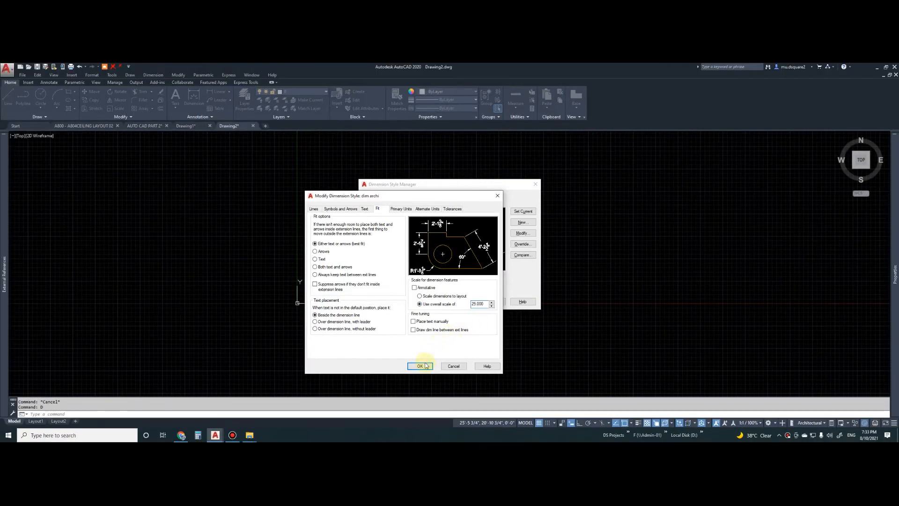
pyautogui.click(359, 418)
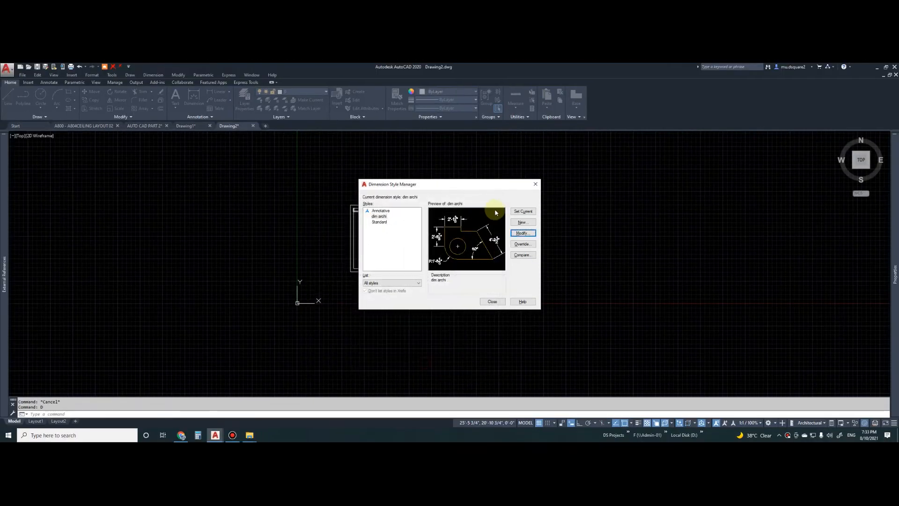
pyautogui.click(488, 301)
pyautogui.press('Escape')
# Check the room's enlarged dimensions and set the dim archi style's overall scale to 30
pyautogui.scroll(8, 403, 239)
pyautogui.scroll(-4, 444, 221)
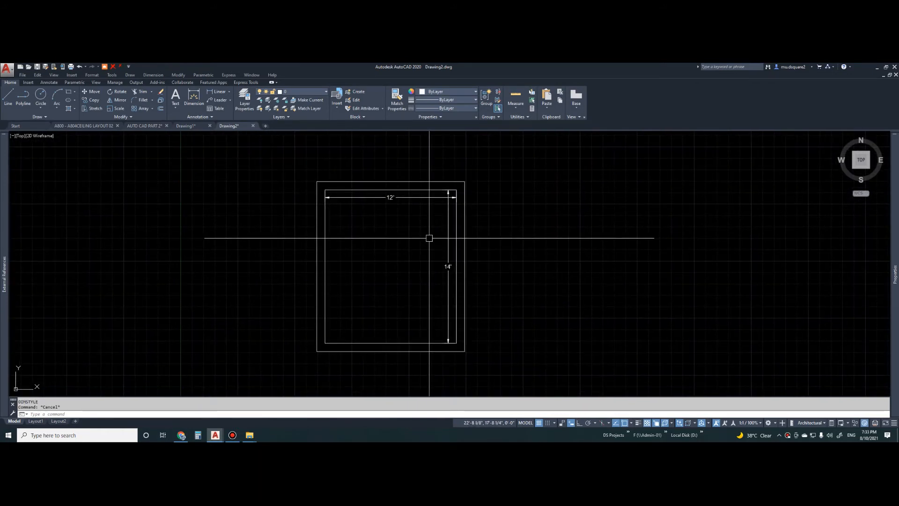
pyautogui.scroll(-2, 429, 238)
pyautogui.press('Escape')
pyautogui.scroll(-4, 506, 293)
pyautogui.scroll(6, 487, 272)
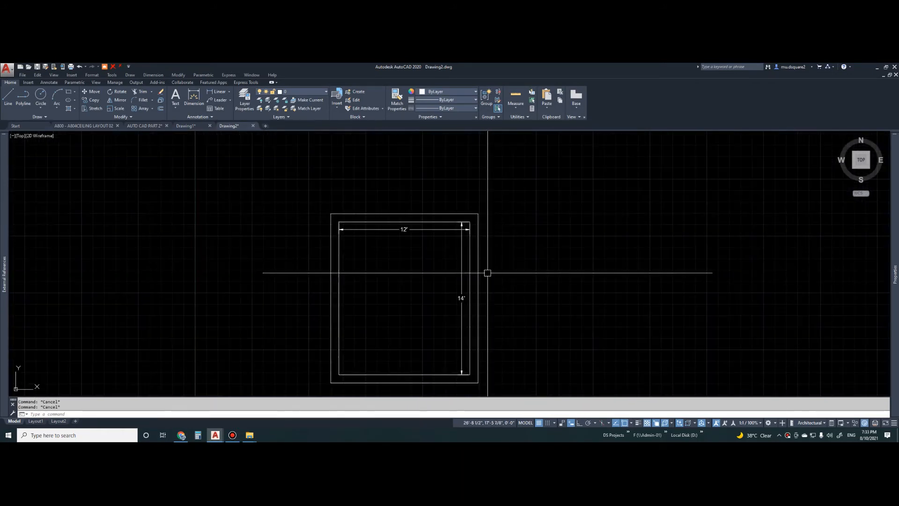
pyautogui.write('d')
pyautogui.press('Return')
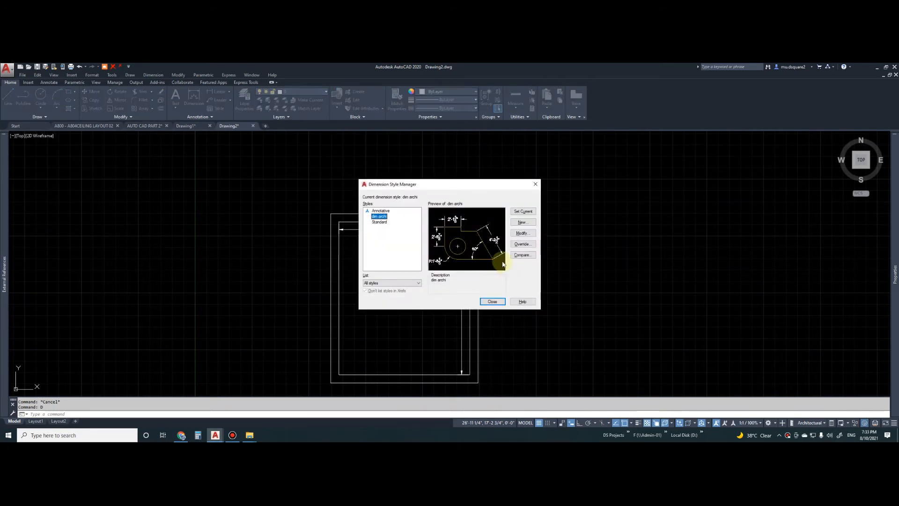
pyautogui.click(524, 234)
pyautogui.doubleClick(479, 304)
pyautogui.write('30')
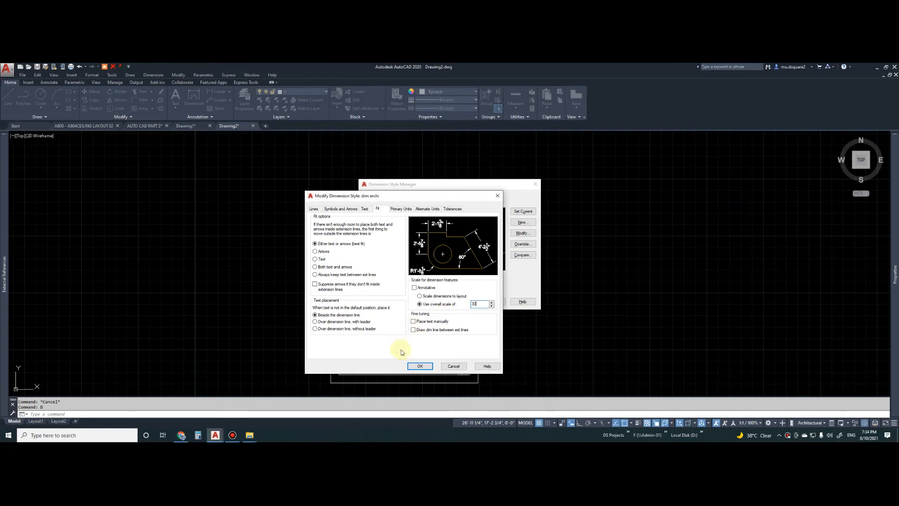
pyautogui.click(420, 367)
pyautogui.click(488, 301)
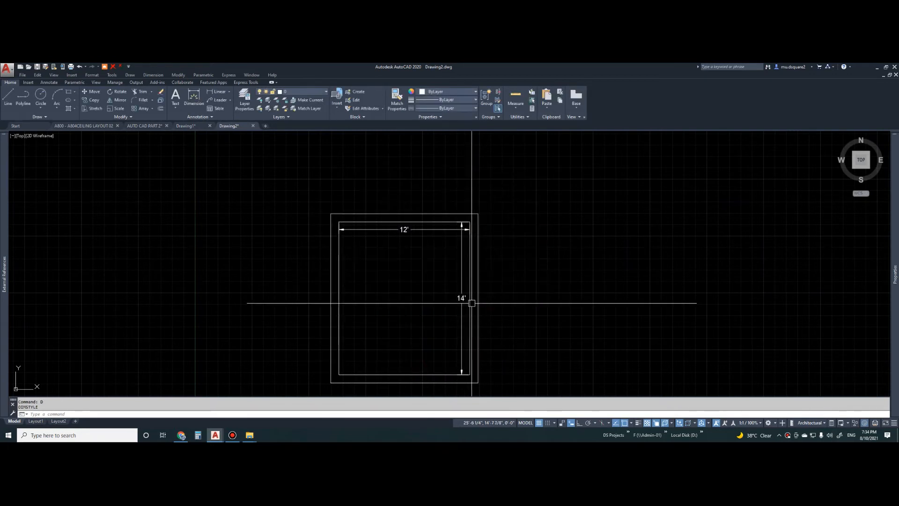
pyautogui.scroll(-4, 438, 231)
pyautogui.scroll(4, 439, 231)
pyautogui.click(441, 261)
pyautogui.click(432, 308)
pyautogui.press('Escape')
pyautogui.scroll(2, 436, 217)
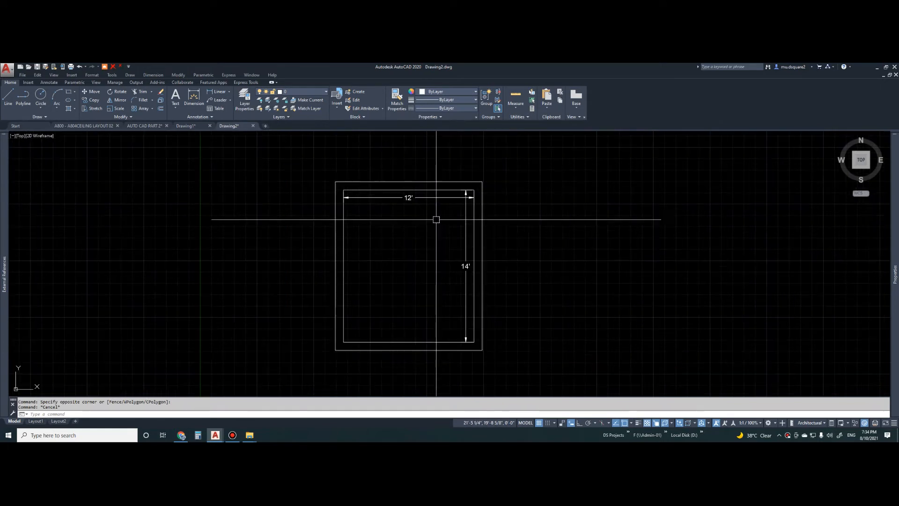
# Add a linear dimension across the thickness of the room's right wall, near its upper end
pyautogui.scroll(4, 472, 217)
pyautogui.write('dli')
pyautogui.press('space')
pyautogui.click(479, 216)
pyautogui.click(500, 213)
pyautogui.click(514, 222)
pyautogui.scroll(-2, 545, 221)
pyautogui.scroll(-4, 541, 220)
pyautogui.scroll(4, 446, 225)
pyautogui.press('Escape')
pyautogui.press('Escape')
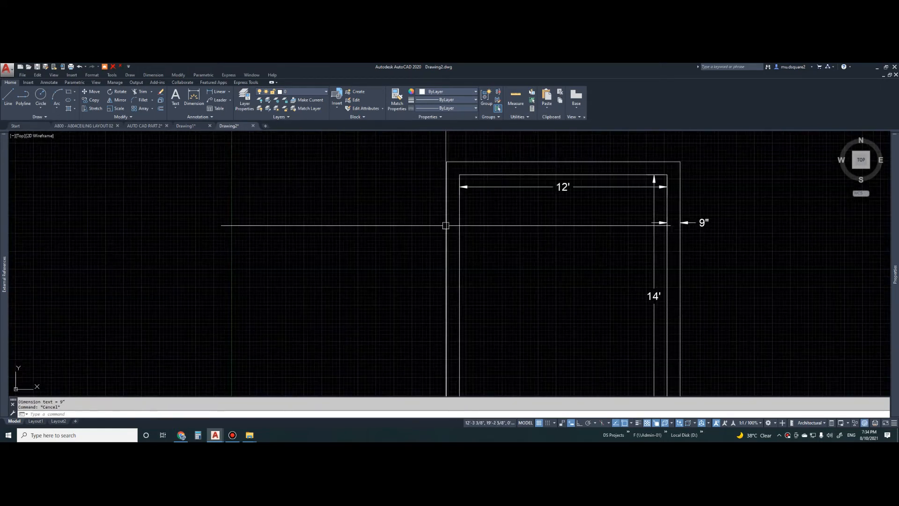
# Erase the thickness dimension from the right wall
pyautogui.scroll(-4, 524, 222)
pyautogui.click(599, 220)
pyautogui.write('e')
pyautogui.press('space')
pyautogui.moveTo(603, 236); pyautogui.dragTo(520, 269, button='middle')
pyautogui.scroll(2, 520, 269)
pyautogui.press('Escape')
pyautogui.press('Escape')
# Offset the right wall's outer line outward by 4.5 inches
pyautogui.write('o ')
pyautogui.write('4')
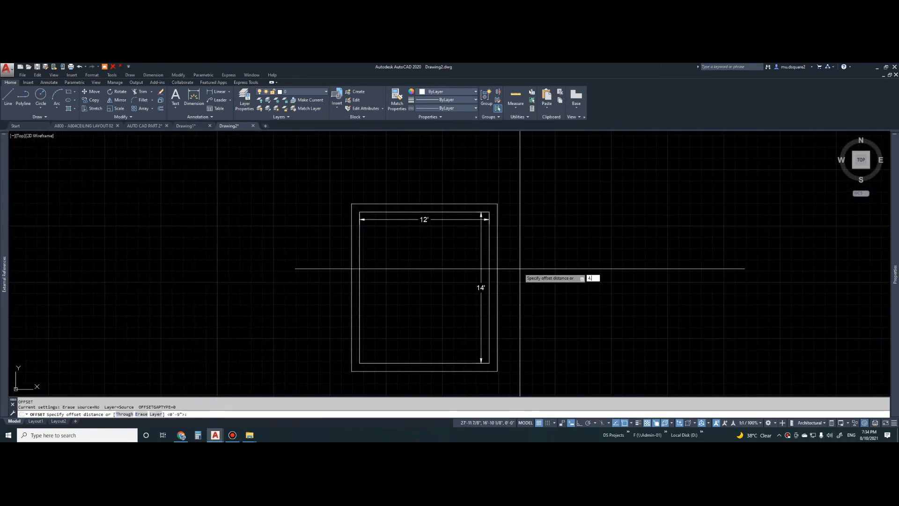
pyautogui.write('.5')
pyautogui.press('Return')
pyautogui.scroll(2, 518, 268)
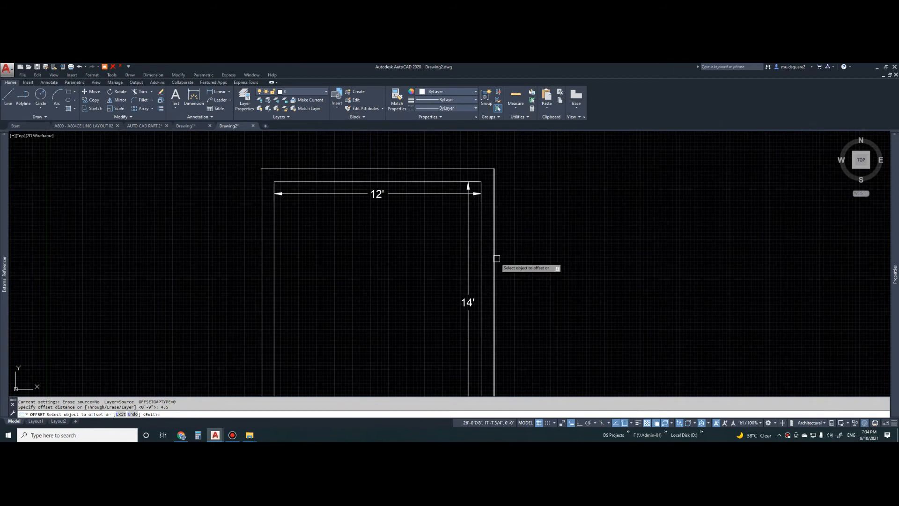
pyautogui.press('Escape')
# Add a linear dimension between the right wall's outer line and the offset line beside it
pyautogui.write('dli')
pyautogui.press('space')
pyautogui.click(495, 256)
pyautogui.click(501, 256)
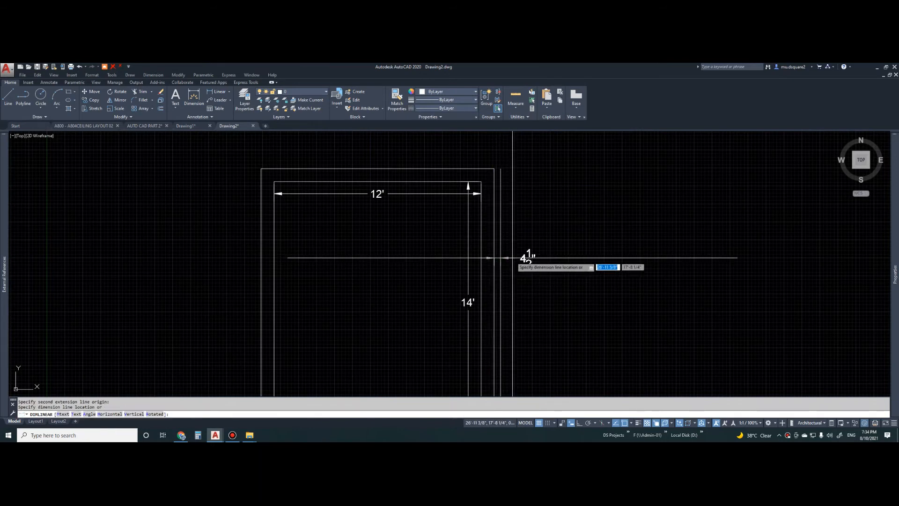
pyautogui.scroll(2, 519, 261)
pyautogui.click(525, 269)
pyautogui.scroll(-4, 516, 274)
# Erase the gap dimension and the extra offset line outside the right wall
pyautogui.click(512, 278)
pyautogui.press('e')
pyautogui.press('space')
pyautogui.press('Escape')
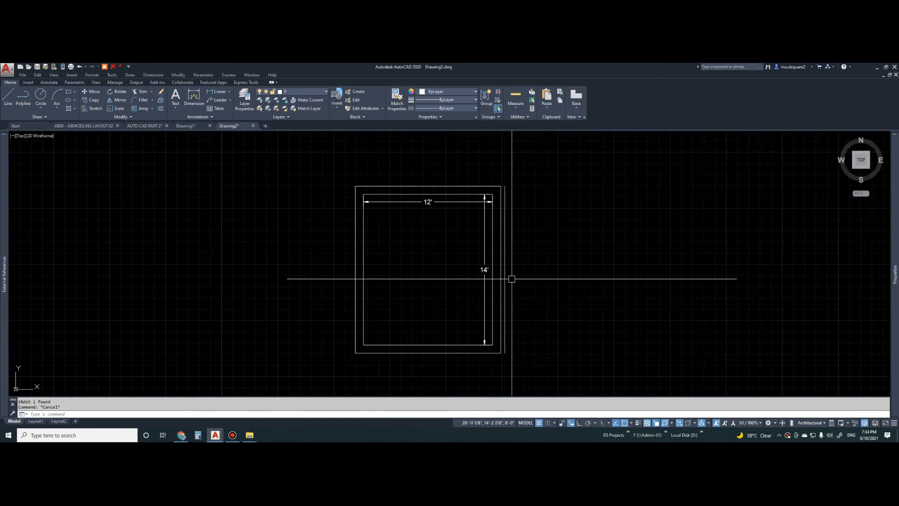
pyautogui.click(505, 277)
pyautogui.press('Delete')
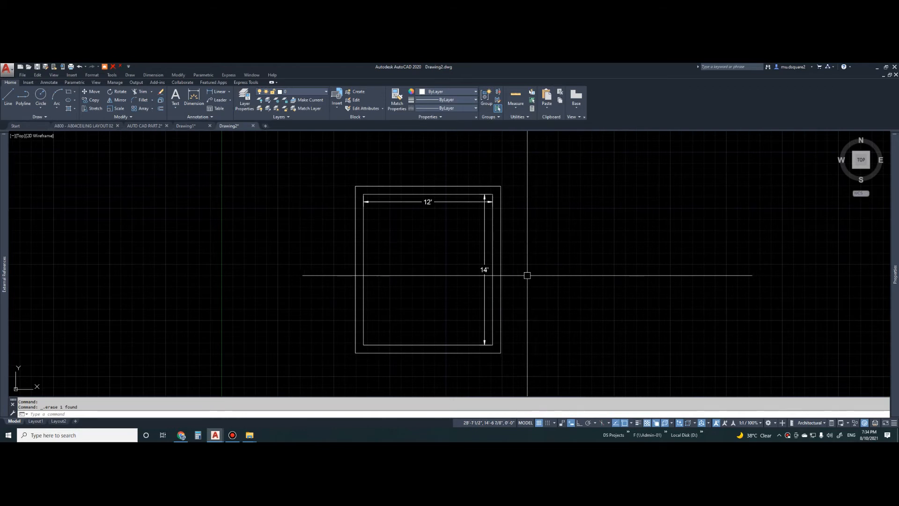
# Create a new blank drawing
pyautogui.scroll(-3, 422, 254)
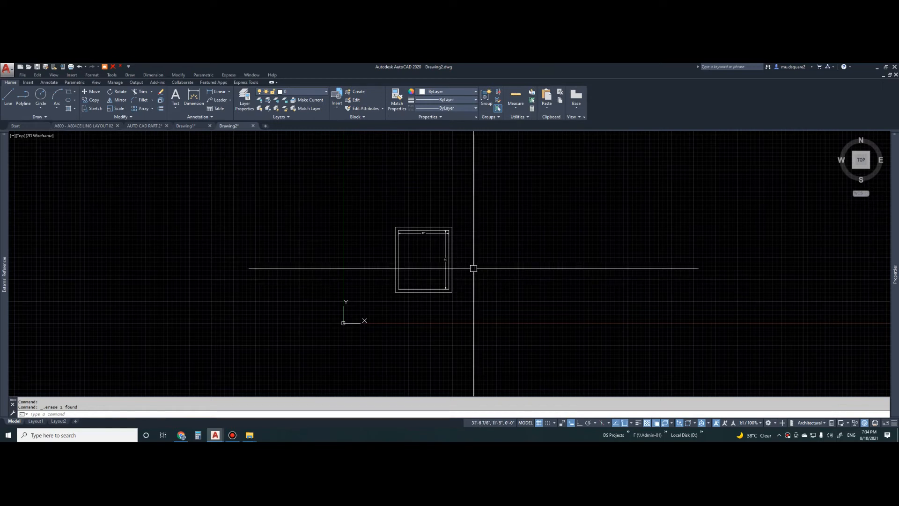
pyautogui.scroll(2, 469, 260)
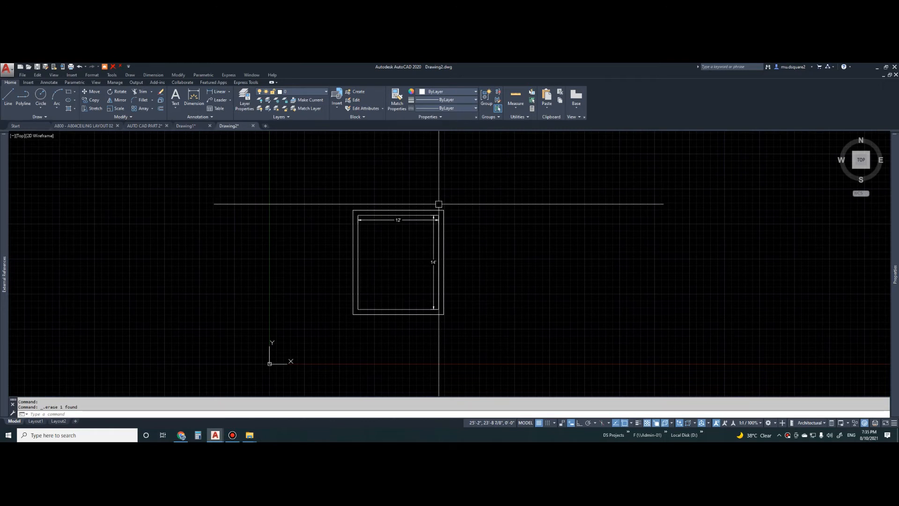
pyautogui.click(265, 126)
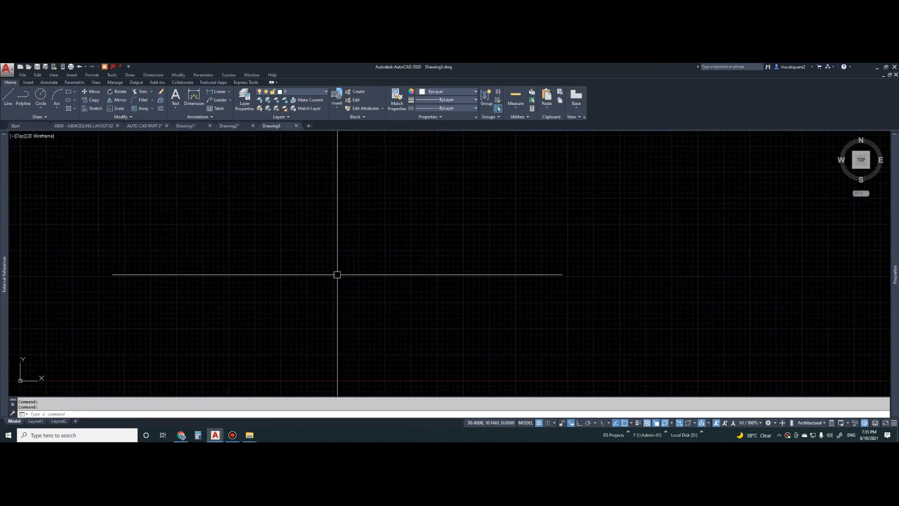
pyautogui.moveTo(388, 239); pyautogui.dragTo(347, 294, button='middle')
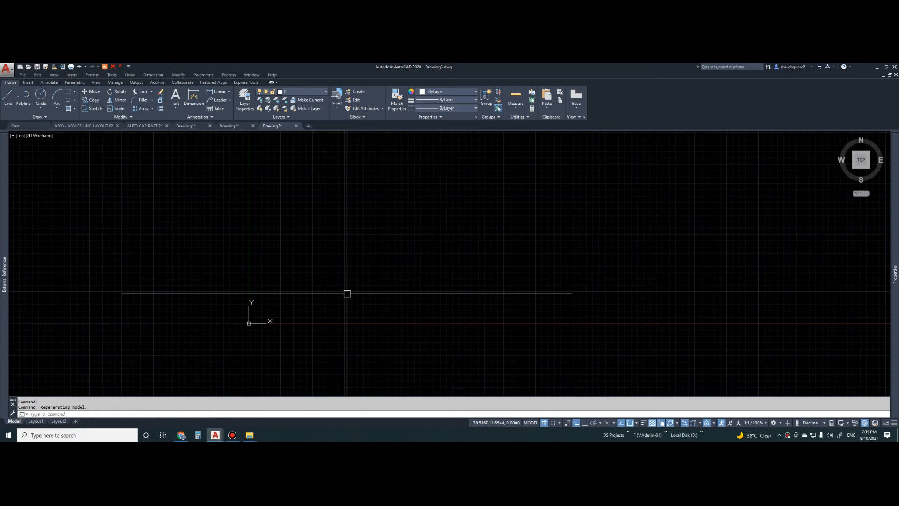
# Draw a vertical and a horizontal construction line through one point, using Ortho mode
pyautogui.press('Escape')
pyautogui.write('xl')
pyautogui.press('Return')
pyautogui.click(368, 238)
pyautogui.press('F8')
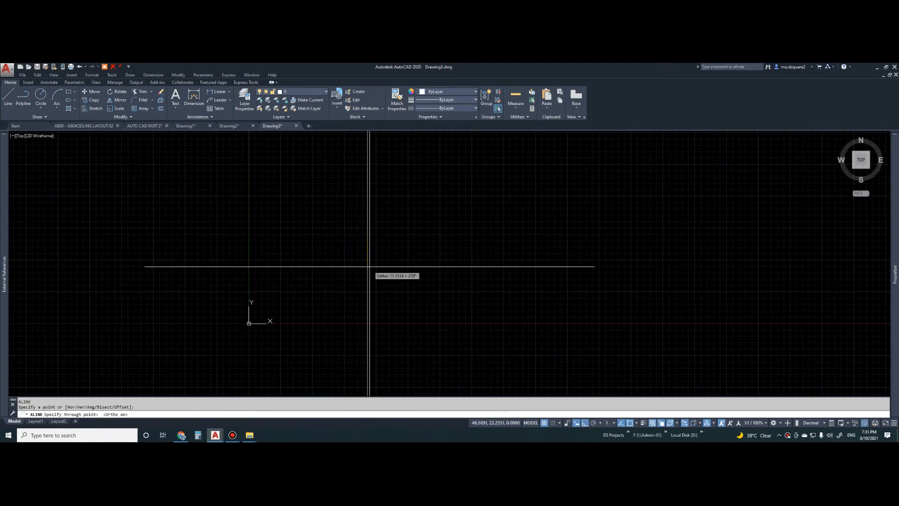
pyautogui.click(382, 229)
pyautogui.click(396, 236)
pyautogui.press('Escape')
pyautogui.press('Escape')
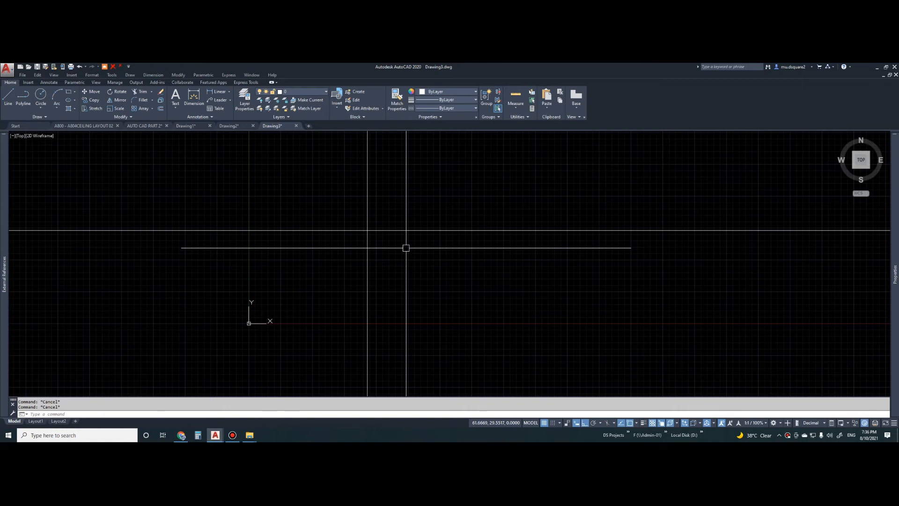
# Set the drawing's insertion scale units to Millimeters
pyautogui.write('un')
pyautogui.press('Return')
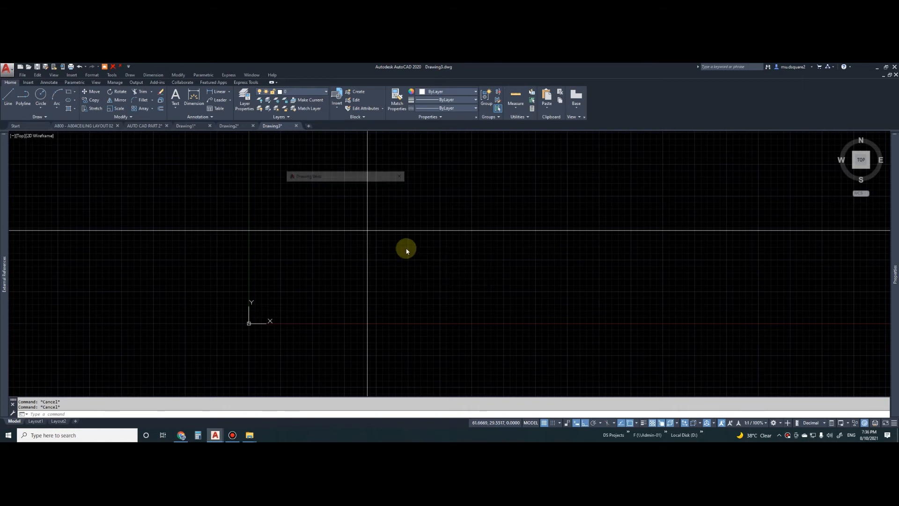
pyautogui.click(325, 246)
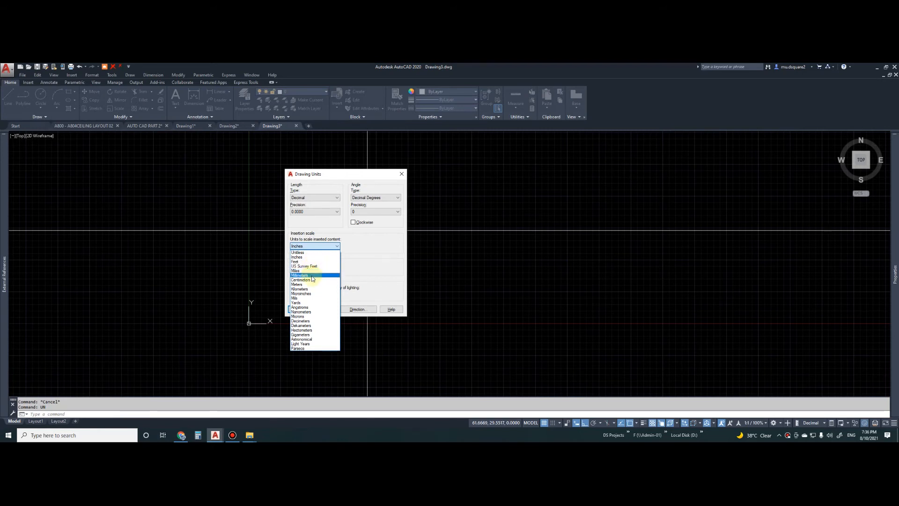
pyautogui.click(312, 276)
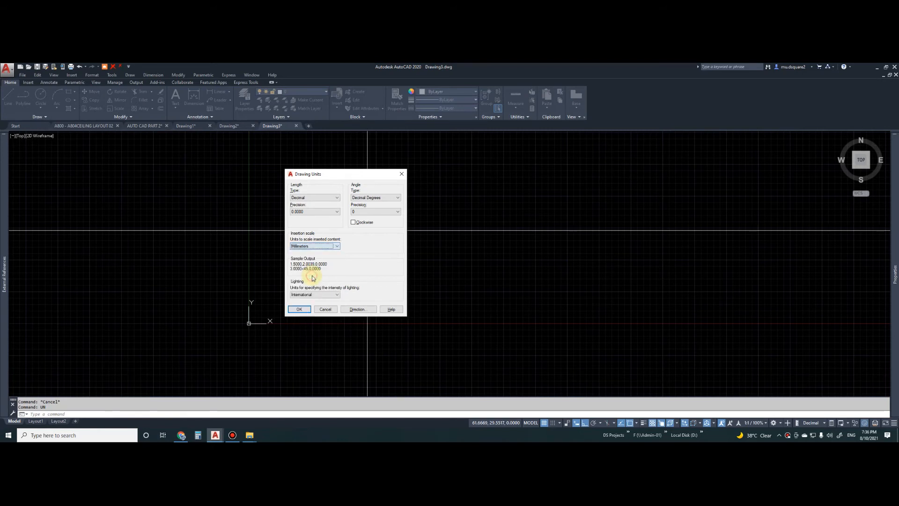
pyautogui.click(300, 309)
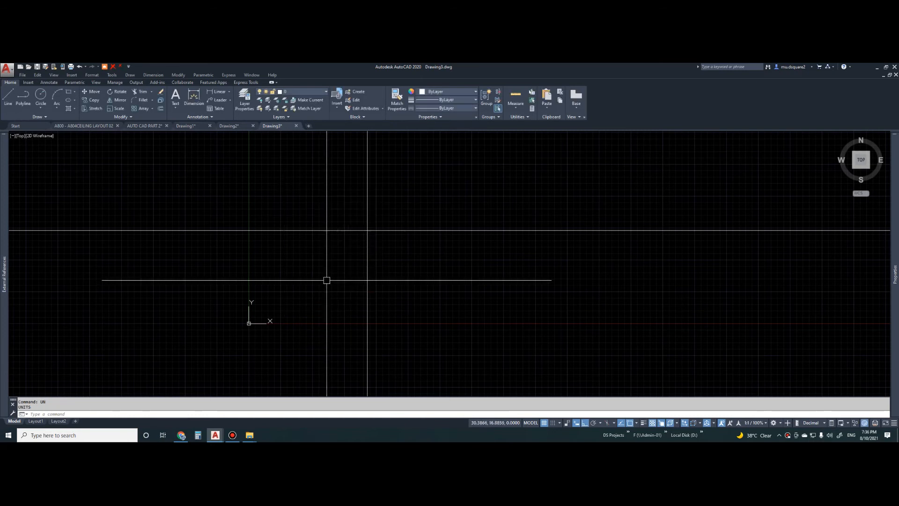
pyautogui.press('Escape')
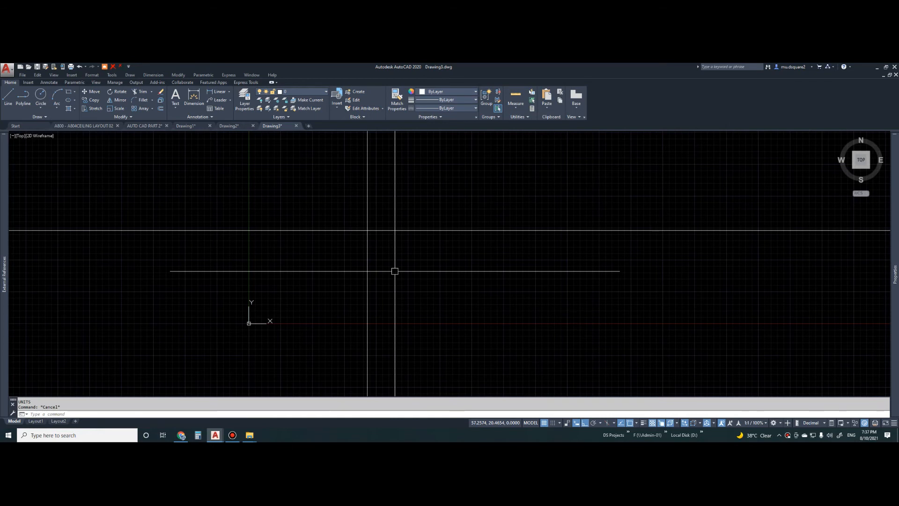
# Offset the vertical construction line 200 mm to its right
pyautogui.write('o')
pyautogui.press('Return')
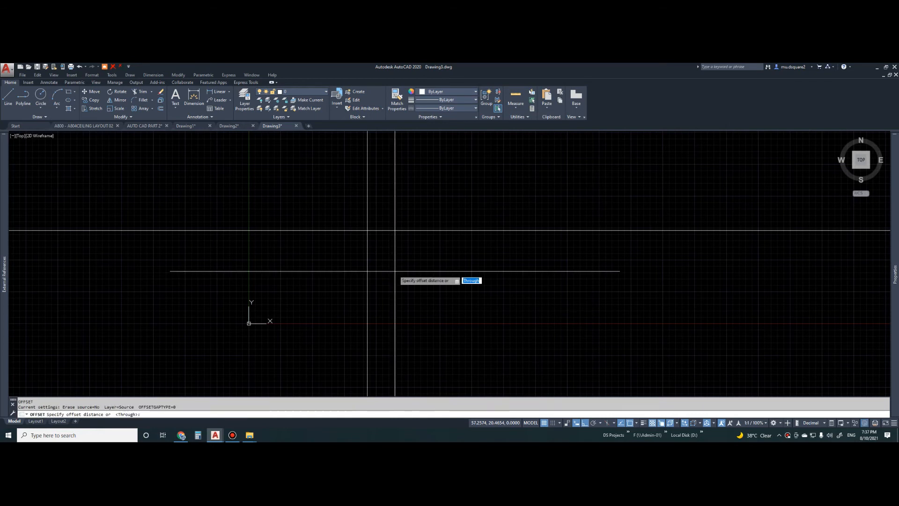
pyautogui.write('200')
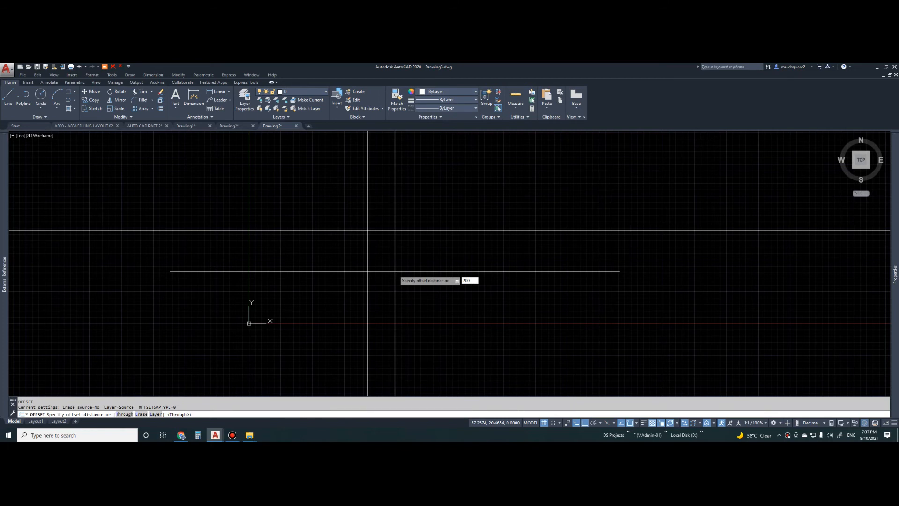
pyautogui.press('Return')
pyautogui.click(369, 248)
pyautogui.click(373, 249)
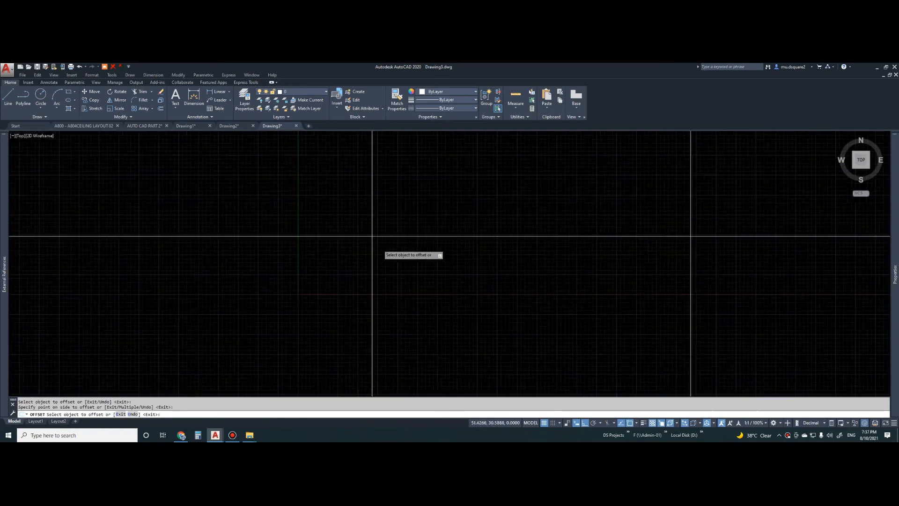
pyautogui.scroll(-6, 379, 246)
pyautogui.press('Escape')
pyautogui.scroll(-6, 408, 271)
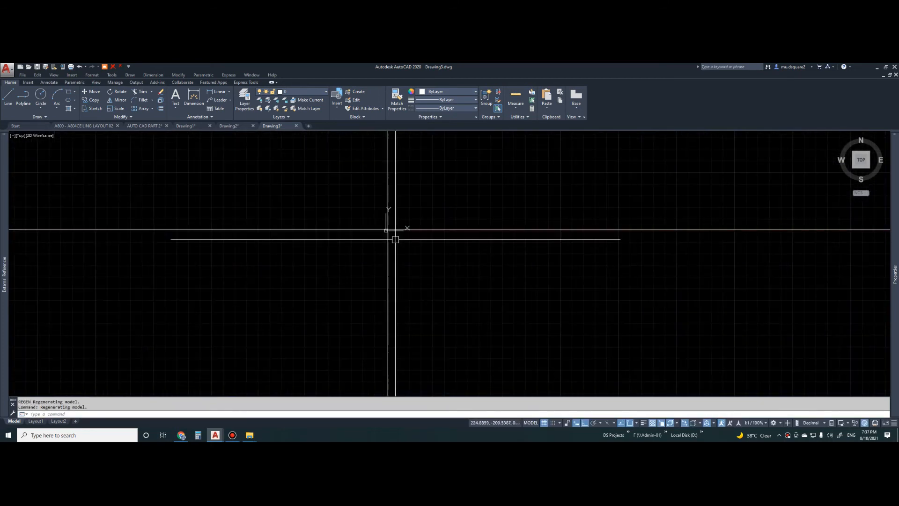
# Offset the horizontal construction line 200 mm downward
pyautogui.moveTo(405, 251); pyautogui.dragTo(408, 213, button='middle')
pyautogui.scroll(2, 405, 193)
pyautogui.press('Escape')
pyautogui.press('Escape')
pyautogui.rightClick(406, 195)
pyautogui.rightClick(406, 194)
pyautogui.click(405, 191)
pyautogui.click(414, 207)
pyautogui.press('Escape')
# Fillet the inner and outer wall lines into sharp corners at the room's upper left
pyautogui.write('f')
pyautogui.press('space')
pyautogui.click(388, 207)
pyautogui.click(395, 202)
pyautogui.press('space')
pyautogui.click(399, 192)
pyautogui.click(377, 202)
pyautogui.press('Escape')
# Offset the left wall's inner line 4000 mm to the right for the room's inner width
pyautogui.scroll(-4, 383, 210)
pyautogui.press('Escape')
pyautogui.moveTo(476, 227); pyautogui.dragTo(390, 226, button='middle')
pyautogui.write('o')
pyautogui.press('space')
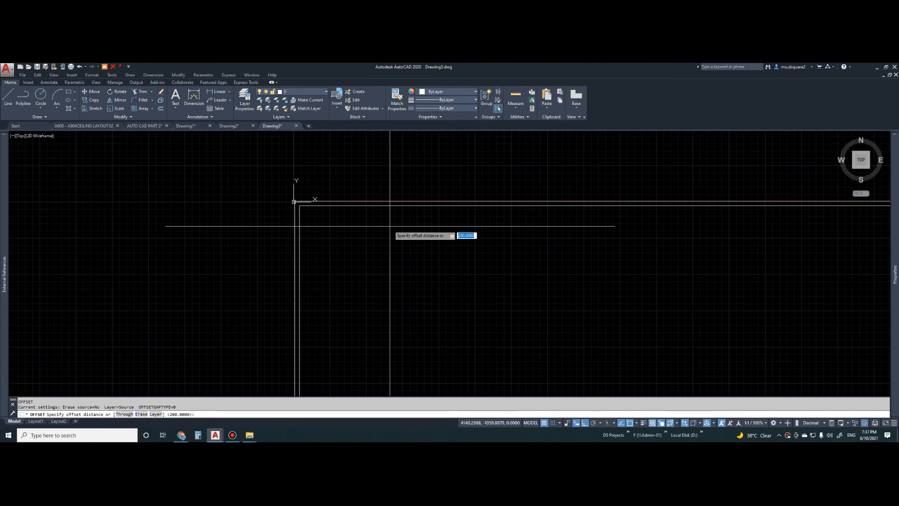
pyautogui.write('4000')
pyautogui.press('Return')
pyautogui.click(299, 211)
pyautogui.click(328, 221)
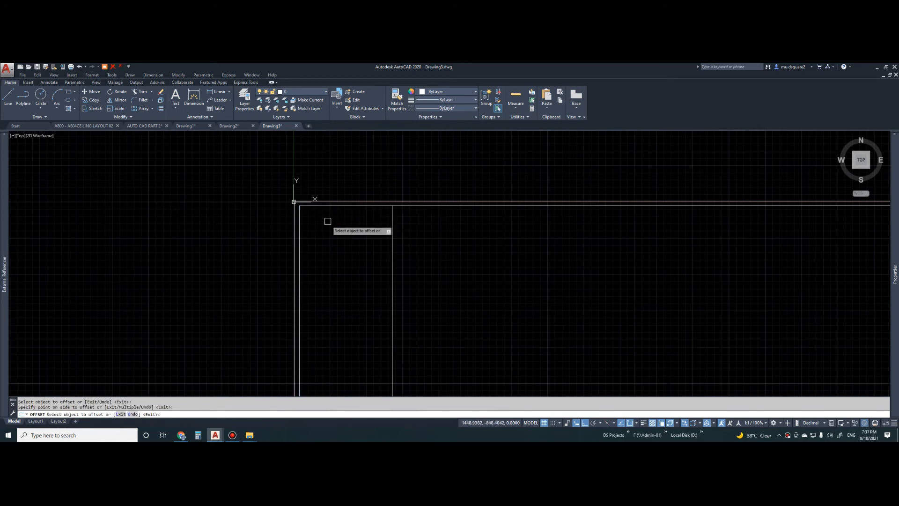
pyautogui.press('Escape')
pyautogui.press('Escape')
pyautogui.press('Escape')
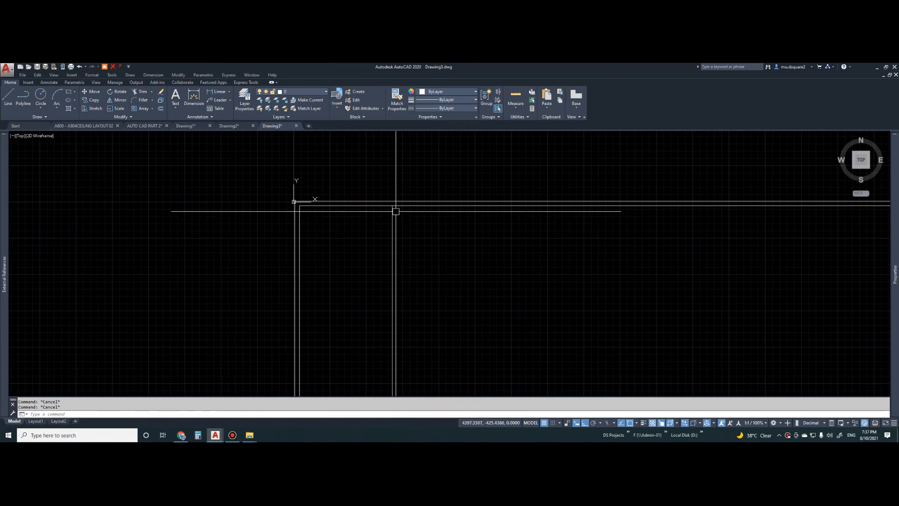
# Offset the right wall's inner line 200 mm outward to form the wall thickness
pyautogui.write('o')
pyautogui.press('Return')
pyautogui.write('200')
pyautogui.press('Return')
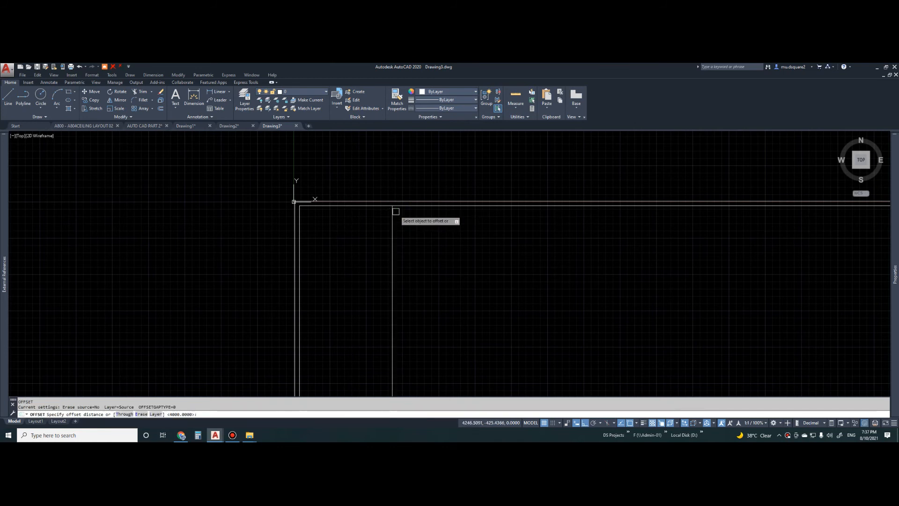
pyautogui.click(396, 211)
pyautogui.click(411, 217)
pyautogui.press('Escape')
# Fillet the top wall's inner and outer lines with the matching right wall lines into sharp corners
pyautogui.scroll(4, 394, 208)
pyautogui.write('f')
pyautogui.press('Return')
pyautogui.click(386, 202)
pyautogui.click(391, 211)
pyautogui.click(390, 210)
pyautogui.press('Return')
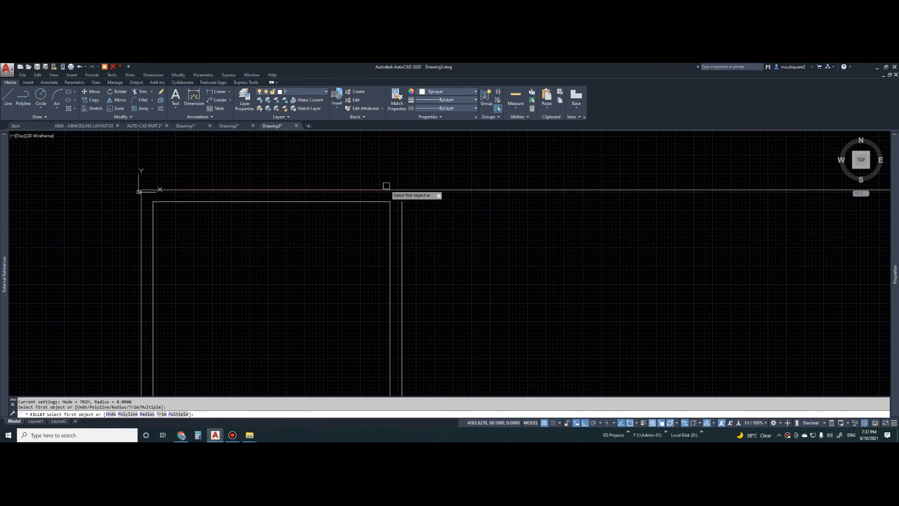
pyautogui.click(385, 190)
pyautogui.click(402, 202)
# Offset the top wall's inner line 5000 mm downward for the room's inner length
pyautogui.write('o')
pyautogui.press('Return')
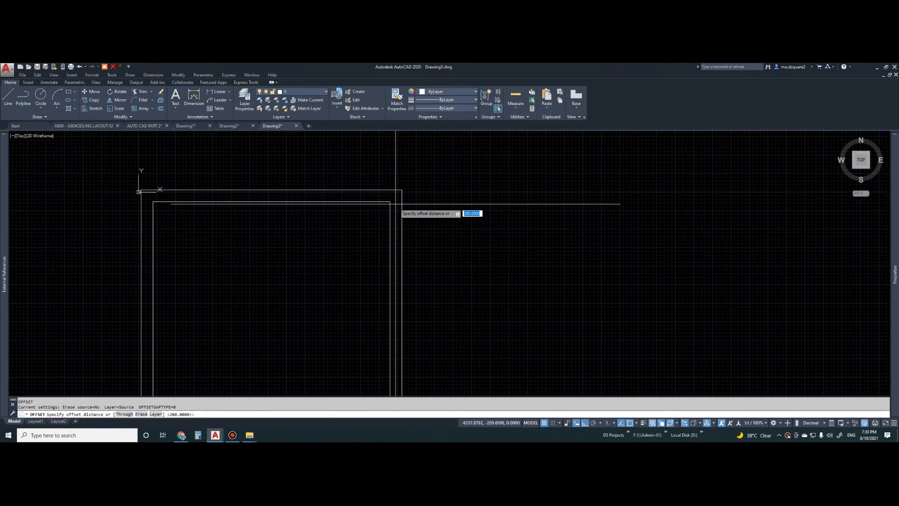
pyautogui.write('50')
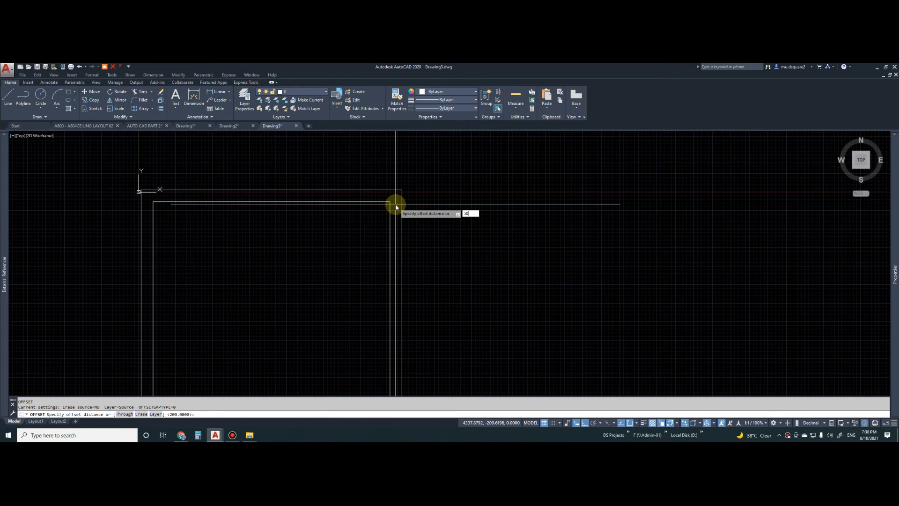
pyautogui.write('00')
pyautogui.press('Return')
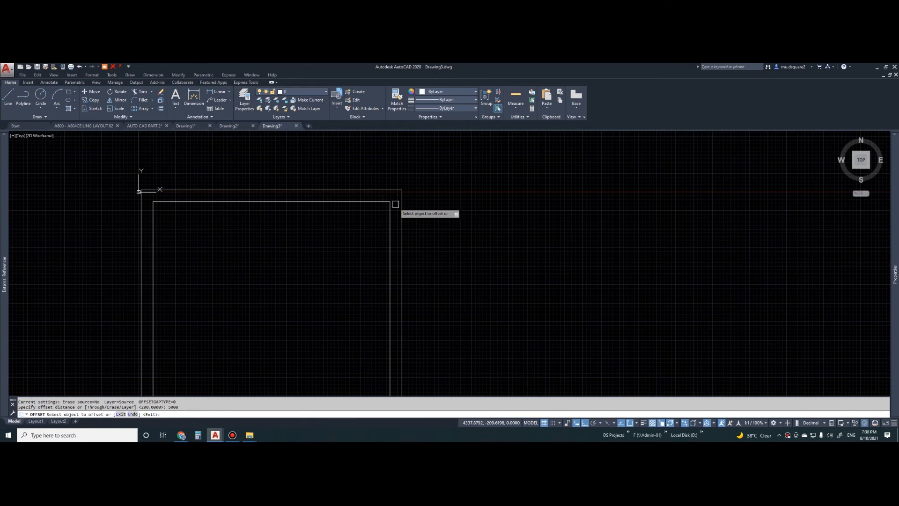
pyautogui.scroll(-3, 395, 204)
pyautogui.press('Escape')
pyautogui.press('Escape')
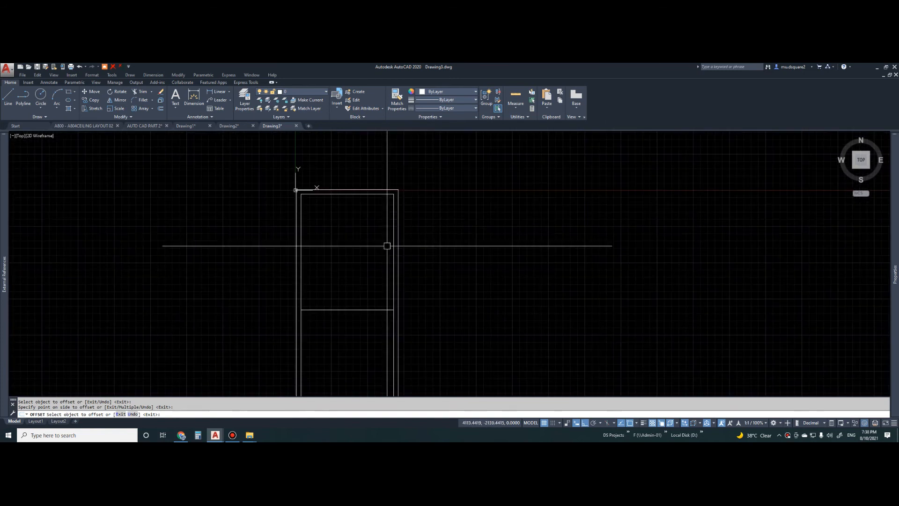
# Offset the bottom wall's inner line 200 mm downward to form the wall thickness
pyautogui.write('o')
pyautogui.press('Return')
pyautogui.write('200')
pyautogui.press('Return')
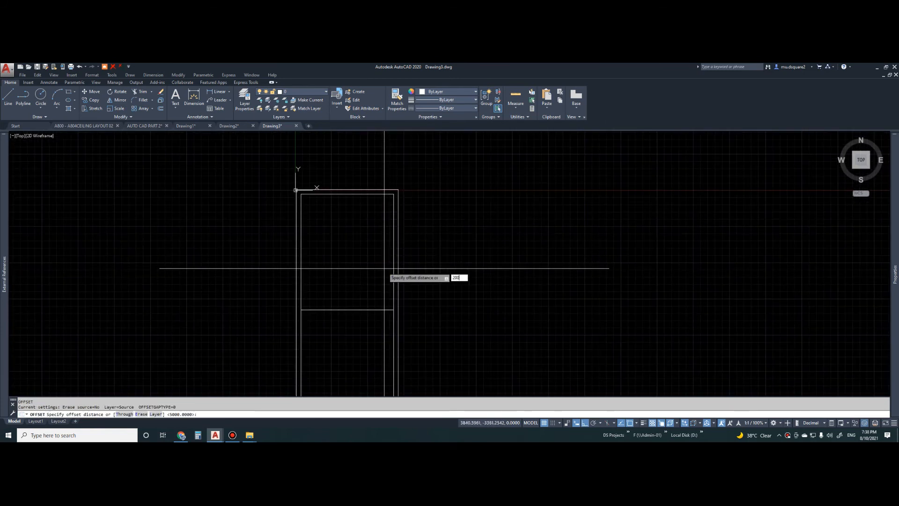
pyautogui.click(349, 309)
pyautogui.click(393, 313)
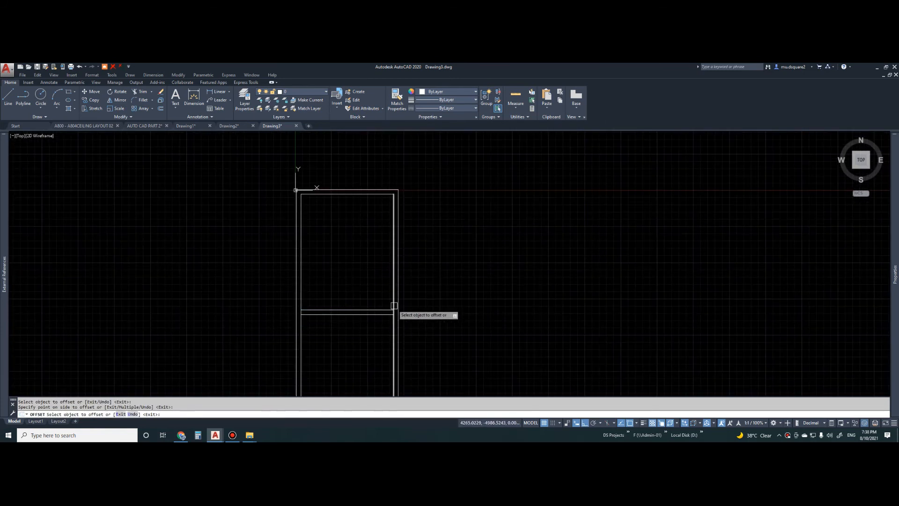
pyautogui.press('Escape')
# Fillet the bottom wall's inner and outer lines with the matching right and left wall lines into sharp corners
pyautogui.scroll(4, 389, 311)
pyautogui.write('f')
pyautogui.press('Return')
pyautogui.click(387, 329)
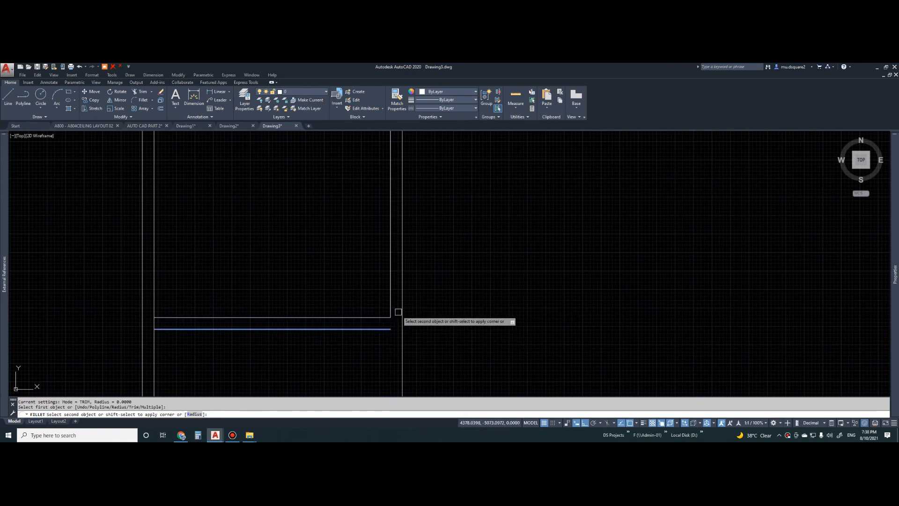
pyautogui.click(406, 311)
pyautogui.scroll(-4, 406, 314)
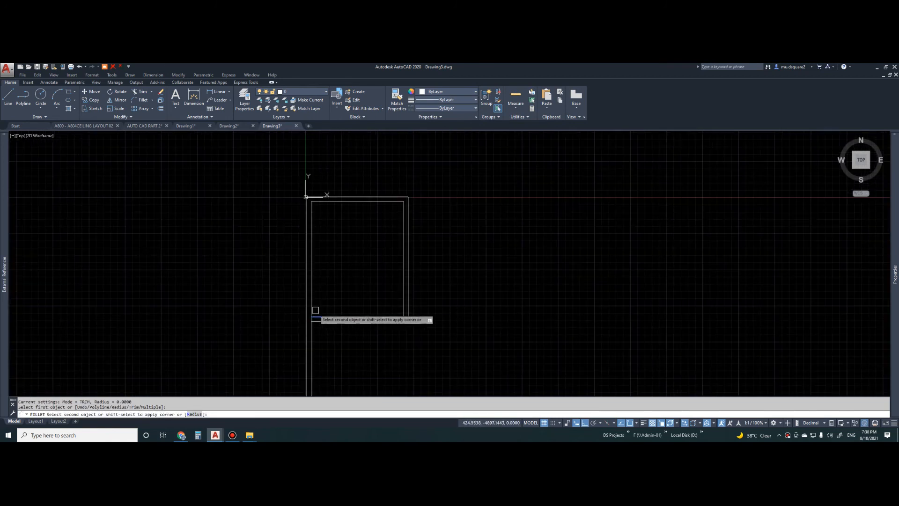
pyautogui.press('Escape')
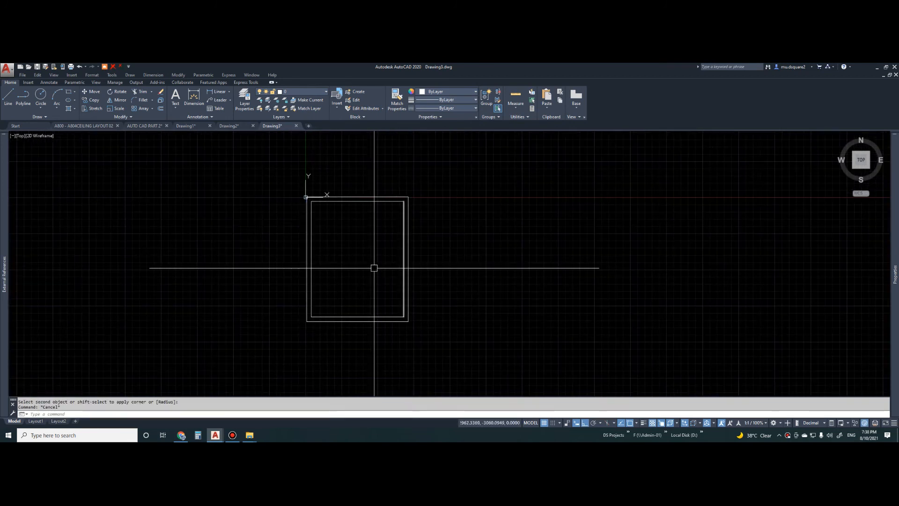
# Add a vertical linear dimension for the room's inner length, placed inside the room near the right wall
pyautogui.moveTo(378, 261); pyautogui.dragTo(389, 271, button='middle')
pyautogui.scroll(4, 414, 247)
pyautogui.write('dli')
pyautogui.press('Return')
pyautogui.press('Return')
pyautogui.click(417, 225)
pyautogui.click(393, 224)
pyautogui.scroll(-4, 406, 235)
pyautogui.press('Escape')
pyautogui.press('Escape')
pyautogui.scroll(10, 404, 275)
pyautogui.scroll(-6, 408, 248)
pyautogui.click(409, 266)
pyautogui.click(387, 301)
pyautogui.scroll(2, 387, 302)
pyautogui.press('Escape')
pyautogui.press('Escape')
pyautogui.scroll(4, 374, 283)
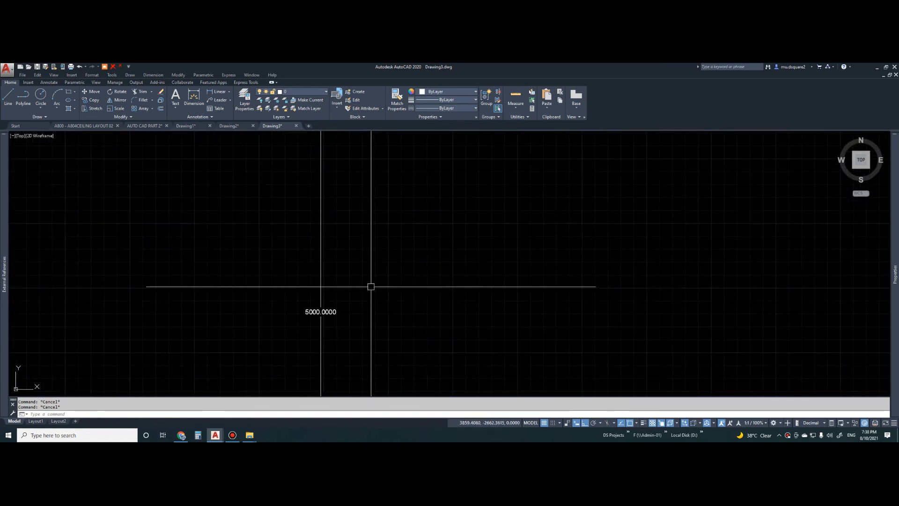
# Set the Standard dimension style's overall scale to 30 and make the style current
pyautogui.scroll(-12, 349, 309)
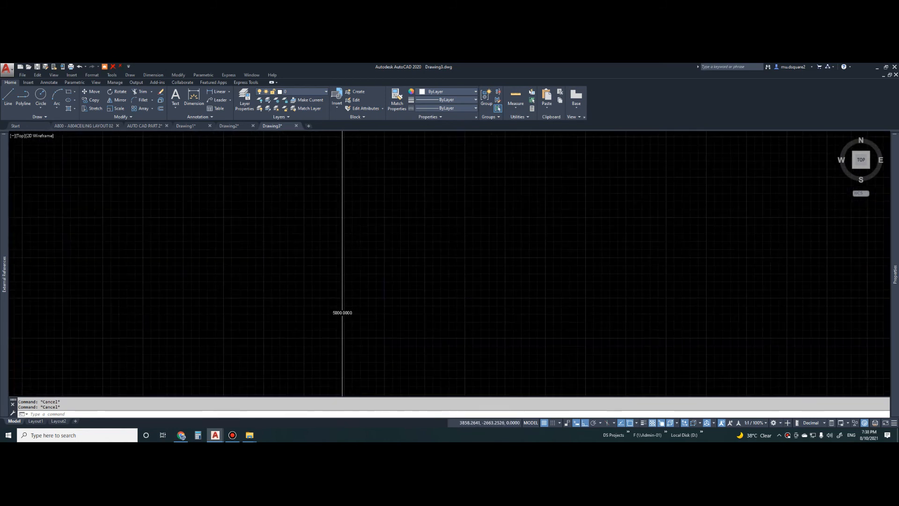
pyautogui.write('d')
pyautogui.press('Return')
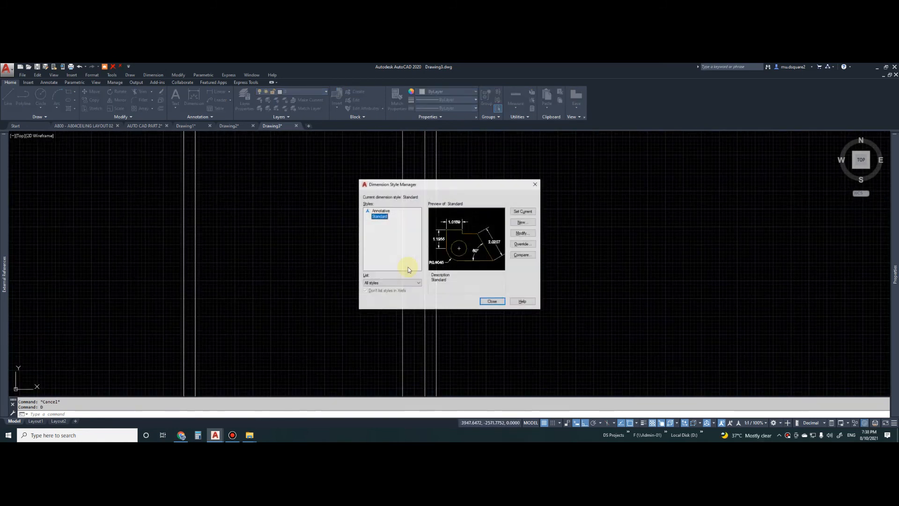
pyautogui.click(523, 234)
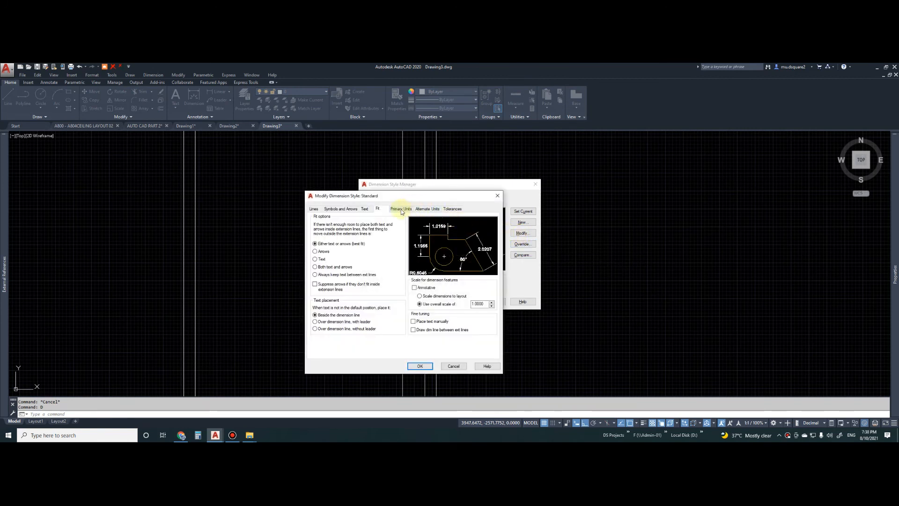
pyautogui.click(478, 304)
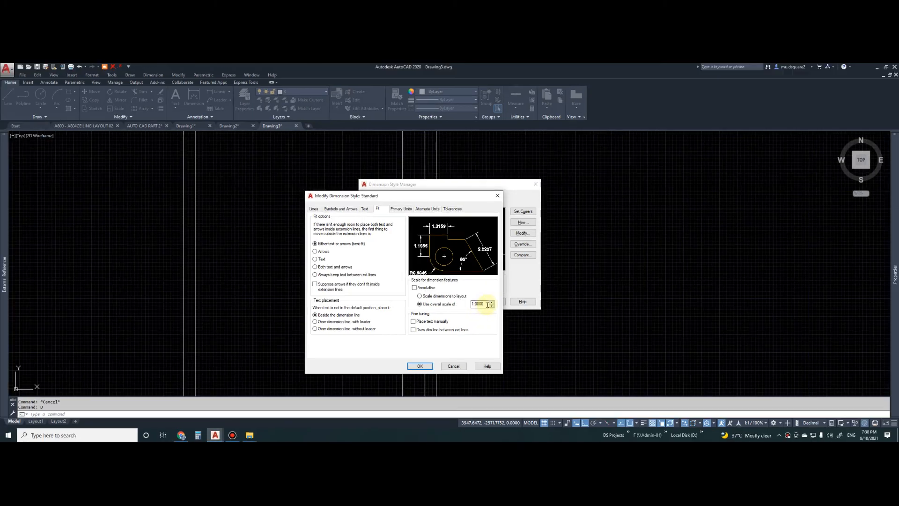
pyautogui.doubleClick(481, 304)
pyautogui.write('30')
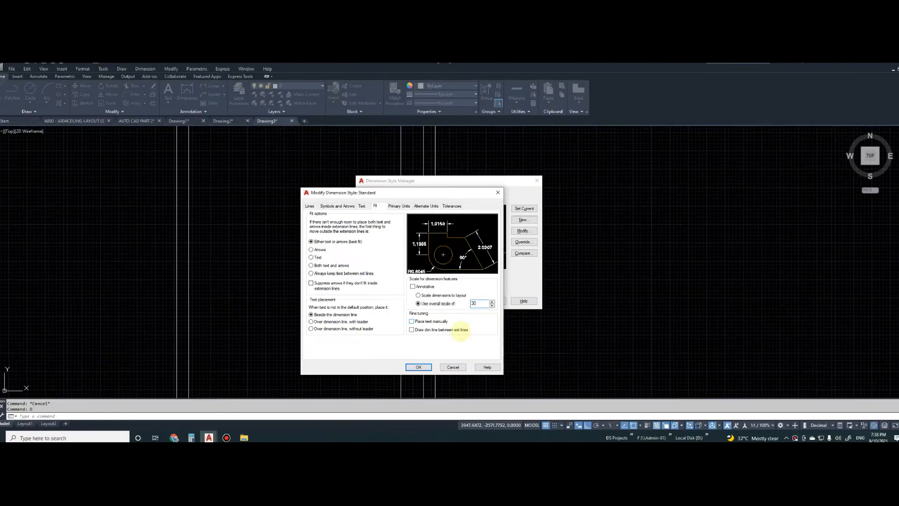
pyautogui.click(426, 359)
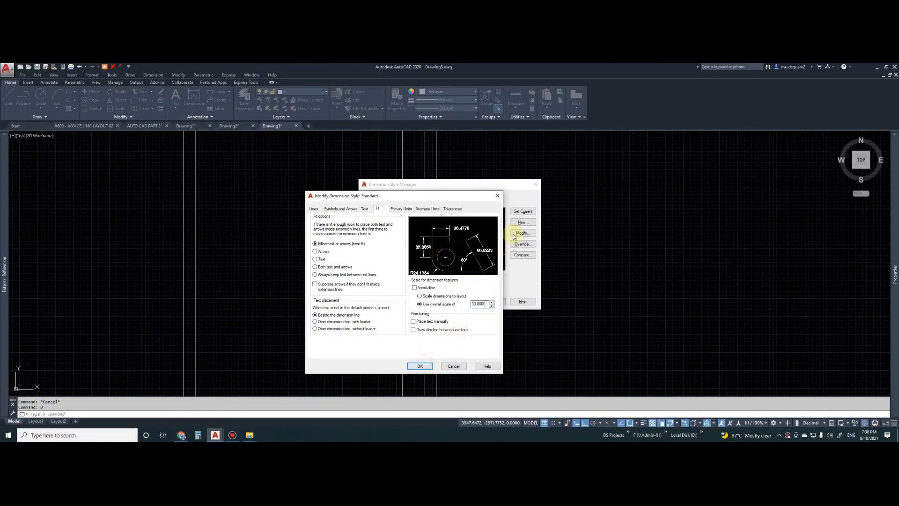
pyautogui.click(422, 364)
pyautogui.click(522, 212)
pyautogui.click(491, 301)
pyautogui.scroll(-5, 438, 253)
pyautogui.scroll(10, 432, 257)
pyautogui.press('Escape')
pyautogui.scroll(-5, 391, 263)
# Set the Standard dimension style's overall scale to 300
pyautogui.write('d')
pyautogui.press('Return')
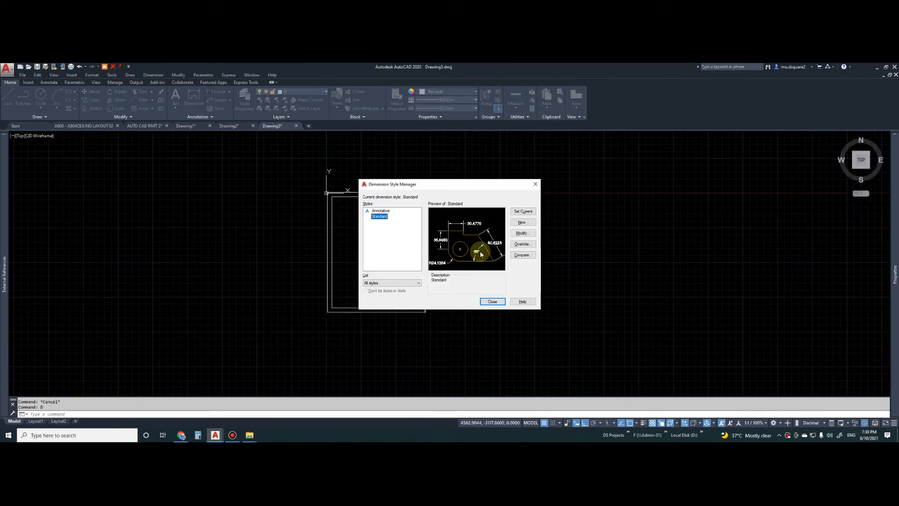
pyautogui.click(522, 233)
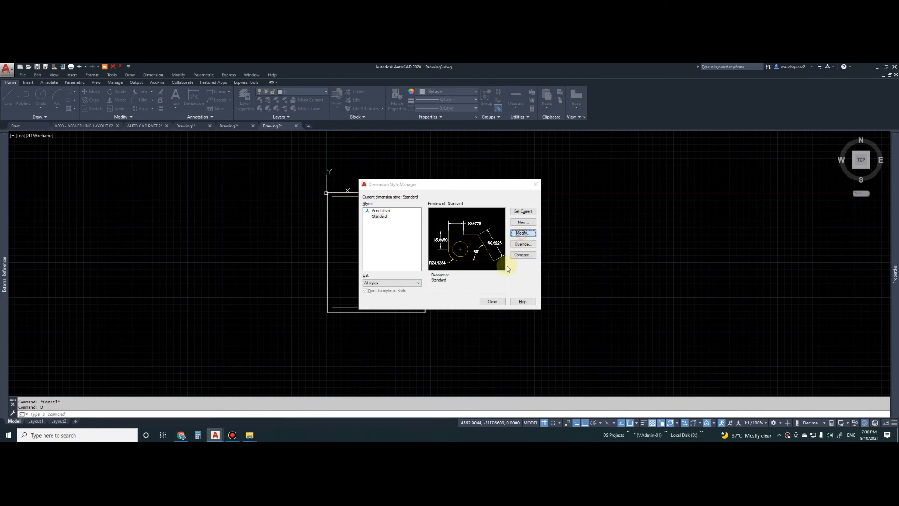
pyautogui.moveTo(486, 305); pyautogui.dragTo(455, 307)
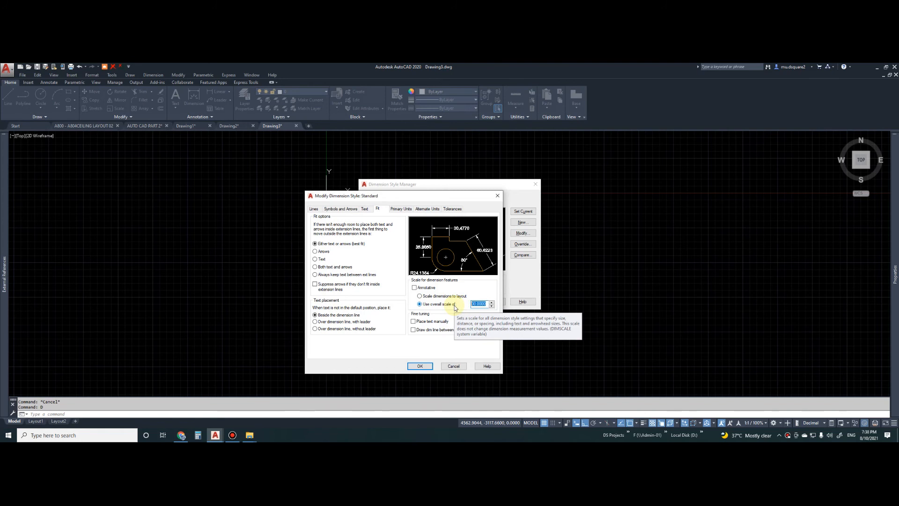
pyautogui.write('300')
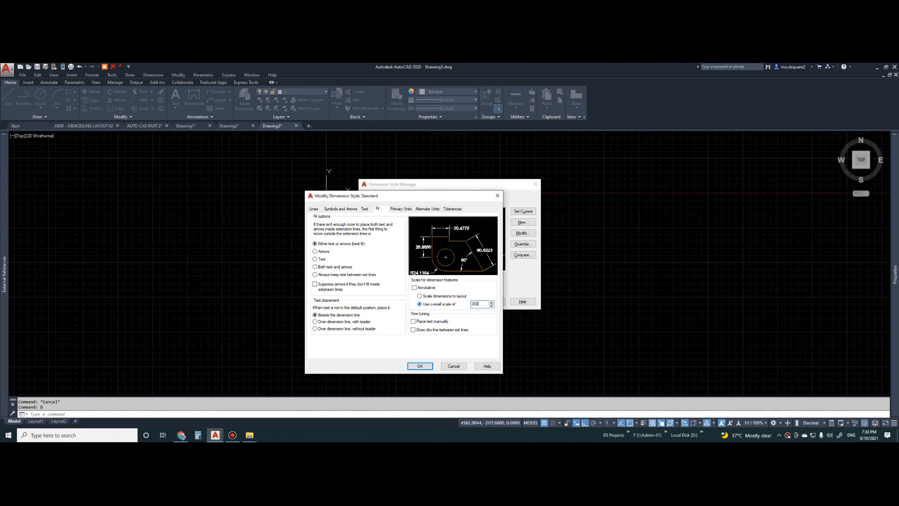
pyautogui.click(430, 367)
pyautogui.click(491, 302)
pyautogui.scroll(5, 412, 252)
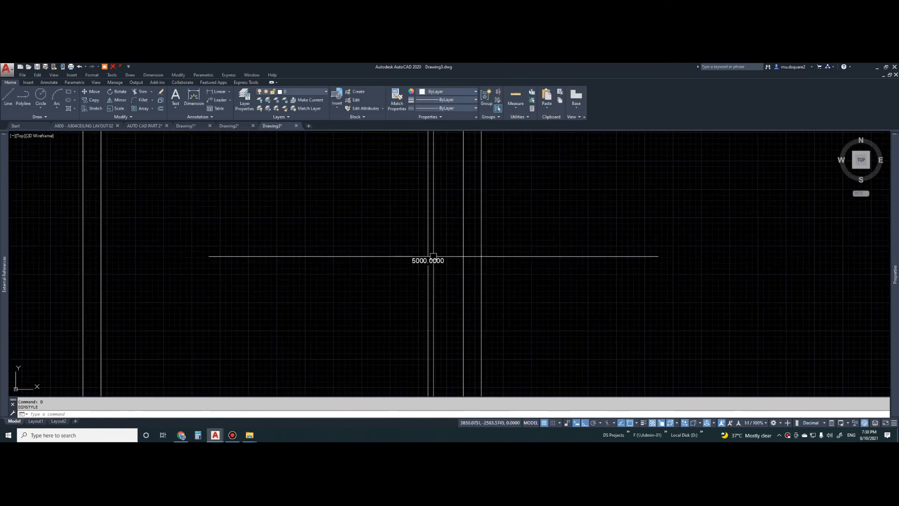
# Add a horizontal linear dimension for the room's inner width, placed inside the room just below the top wall
pyautogui.scroll(-4, 473, 291)
pyautogui.write('4')
pyautogui.press('Return')
pyautogui.press('Return')
pyautogui.click(422, 194)
pyautogui.click(422, 204)
pyautogui.press('Escape')
pyautogui.scroll(6, 396, 210)
pyautogui.moveTo(402, 206); pyautogui.dragTo(381, 256, button='middle')
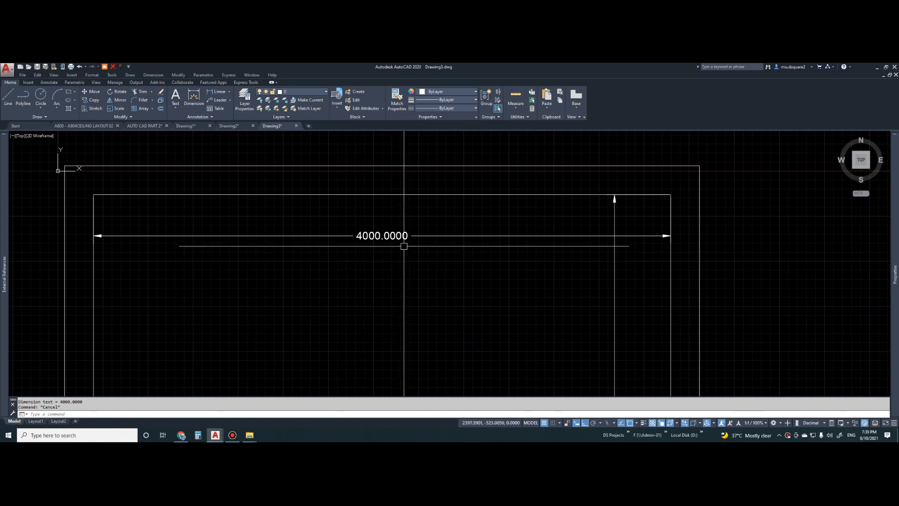
pyautogui.scroll(-6, 403, 245)
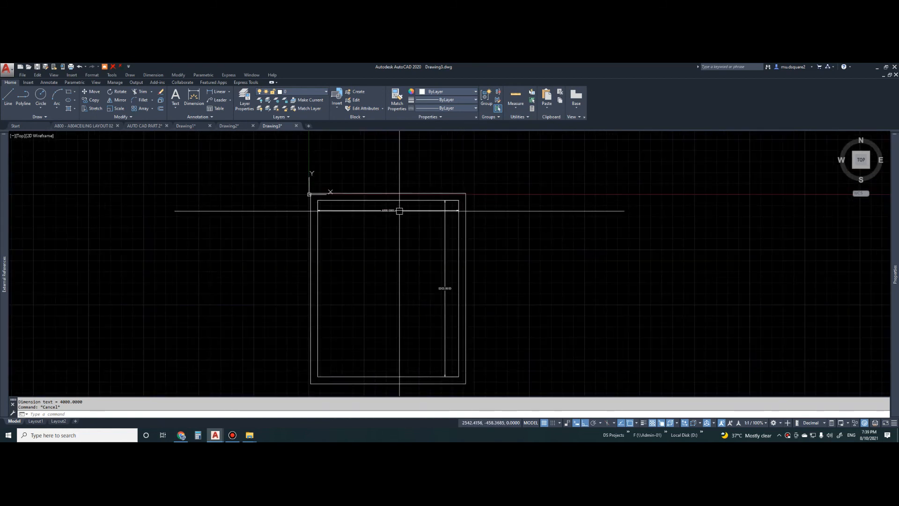
pyautogui.scroll(6, 439, 293)
pyautogui.scroll(-6, 450, 267)
pyautogui.press('Escape')
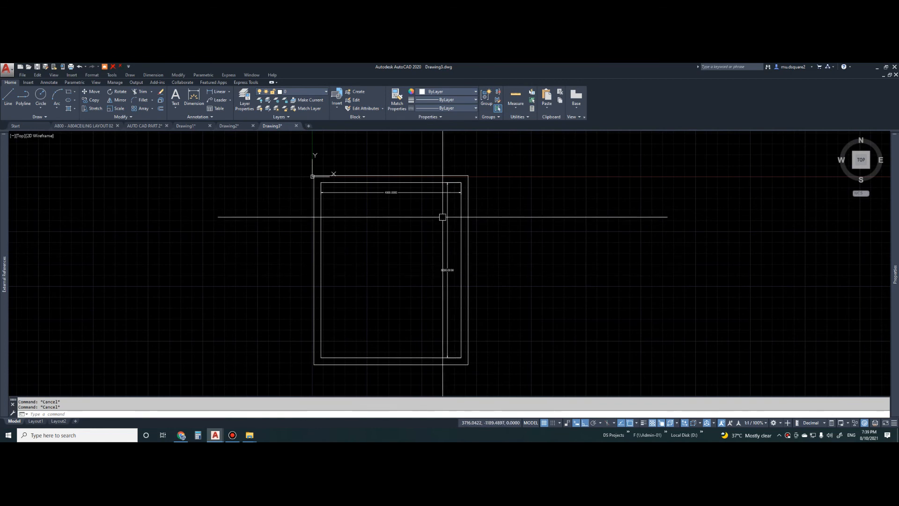
# Set the Standard dimension style's linear precision to 0 and make the style current
pyautogui.write('D')
pyautogui.press('Return')
pyautogui.click(522, 233)
pyautogui.click(396, 210)
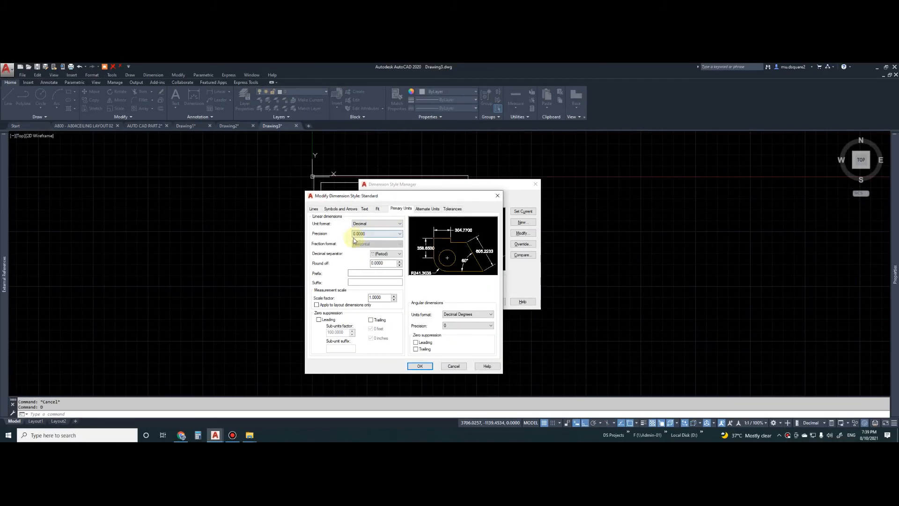
pyautogui.click(332, 254)
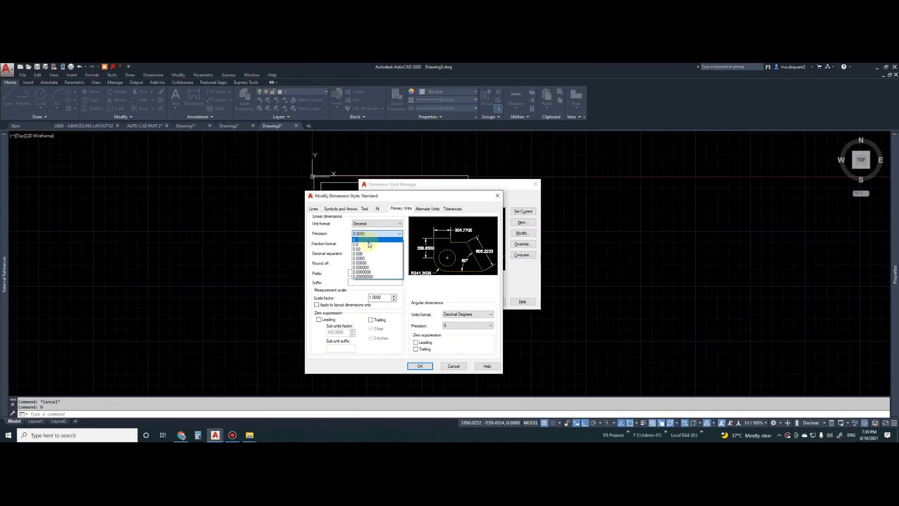
pyautogui.click(369, 240)
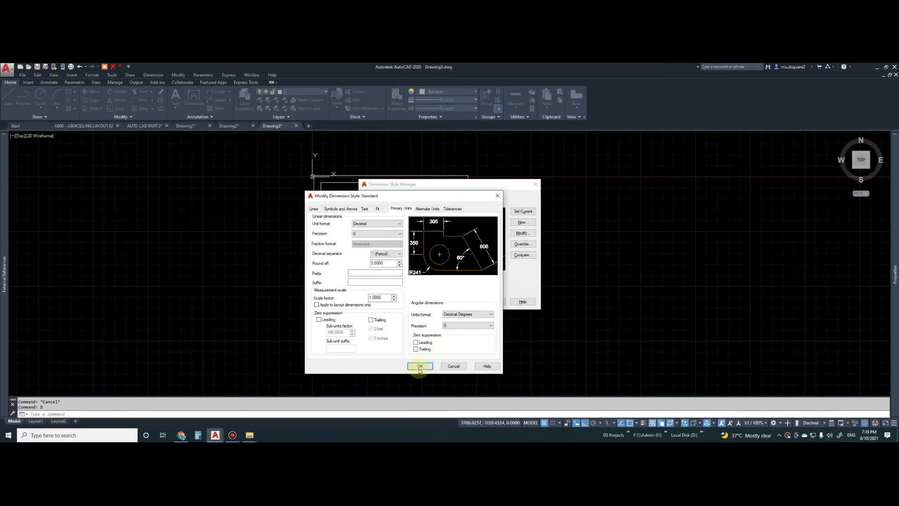
pyautogui.click(466, 489)
pyautogui.click(673, 184)
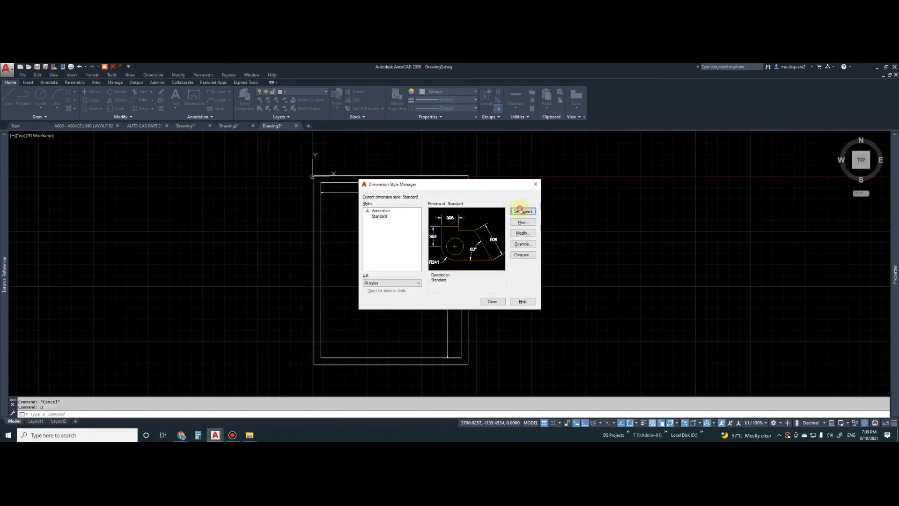
pyautogui.click(491, 301)
pyautogui.scroll(5, 400, 217)
pyautogui.scroll(-5, 399, 217)
pyautogui.scroll(4, 449, 263)
pyautogui.scroll(-4, 460, 247)
# Add a horizontal linear dimension for the right wall's thickness, between its inner and outer lines
pyautogui.scroll(4, 474, 229)
pyautogui.write('dli')
pyautogui.press('space')
pyautogui.click(449, 199)
pyautogui.click(461, 199)
pyautogui.scroll(5, 469, 204)
pyautogui.click(467, 204)
pyautogui.press('Escape')
pyautogui.scroll(-5, 455, 220)
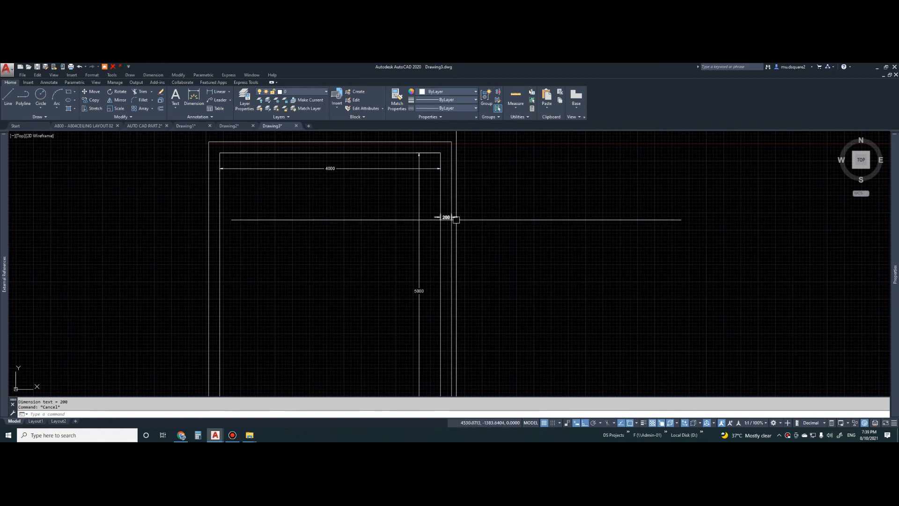
# Switch to the open drawing that uses feet and inches
pyautogui.scroll(-6, 451, 219)
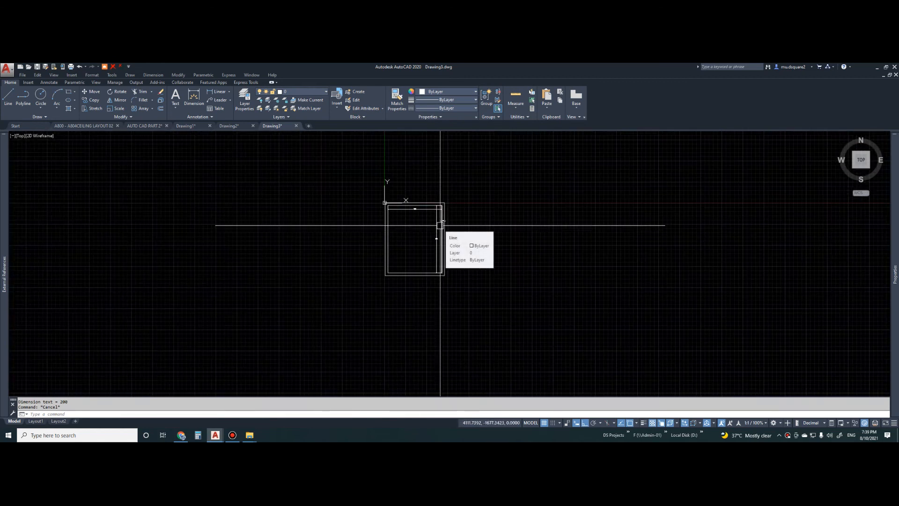
pyautogui.moveTo(495, 239); pyautogui.dragTo(404, 258, button='middle')
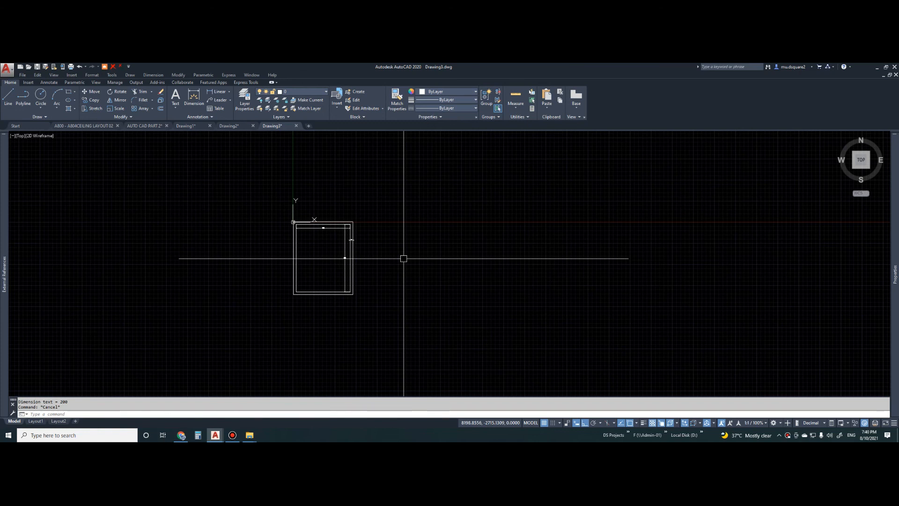
pyautogui.hotkey('ctrl', 'Tab')
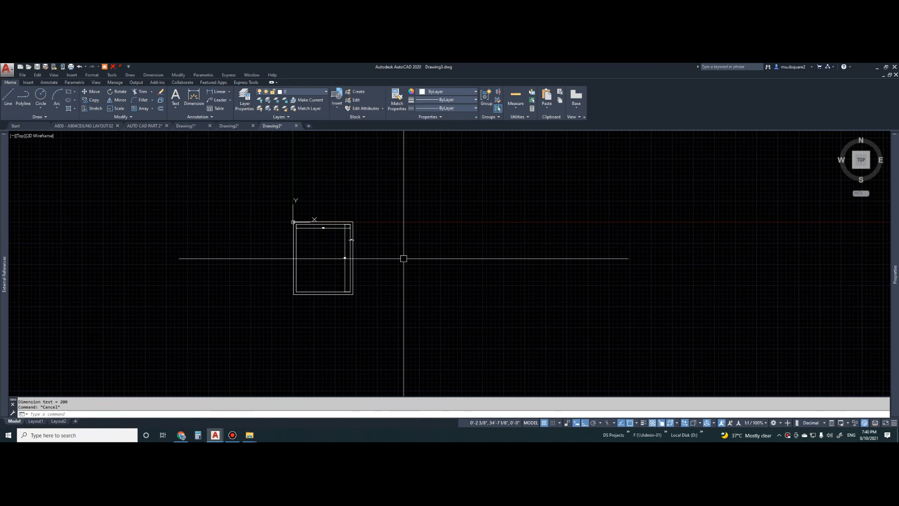